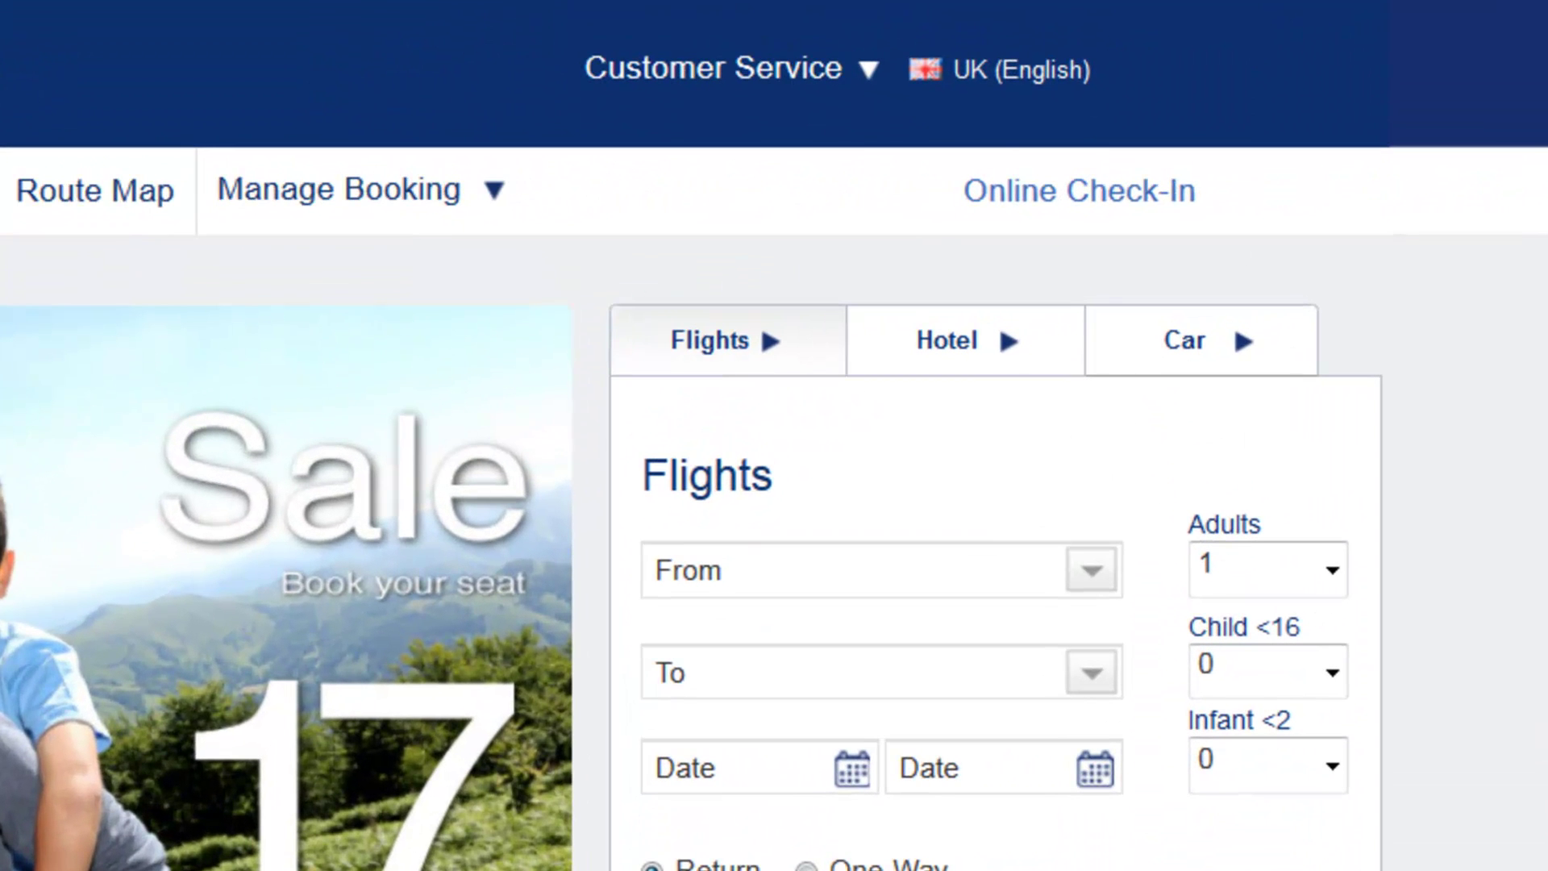
Switch the site's country and language to Espanya (Català) and back to UK (English).
left_click(1024, 81)
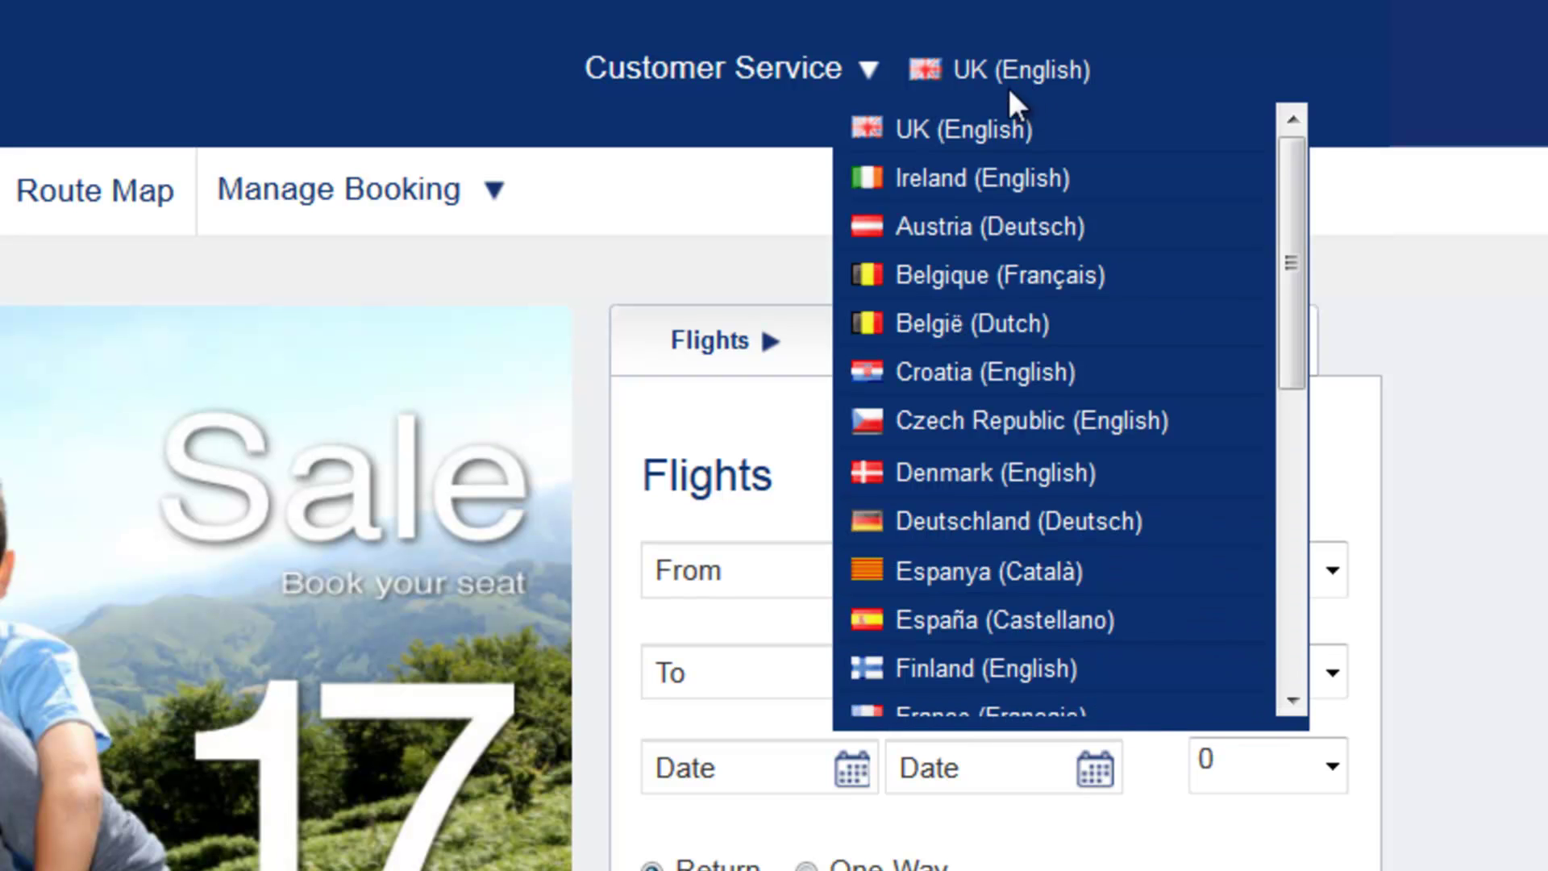
left_click(960, 571)
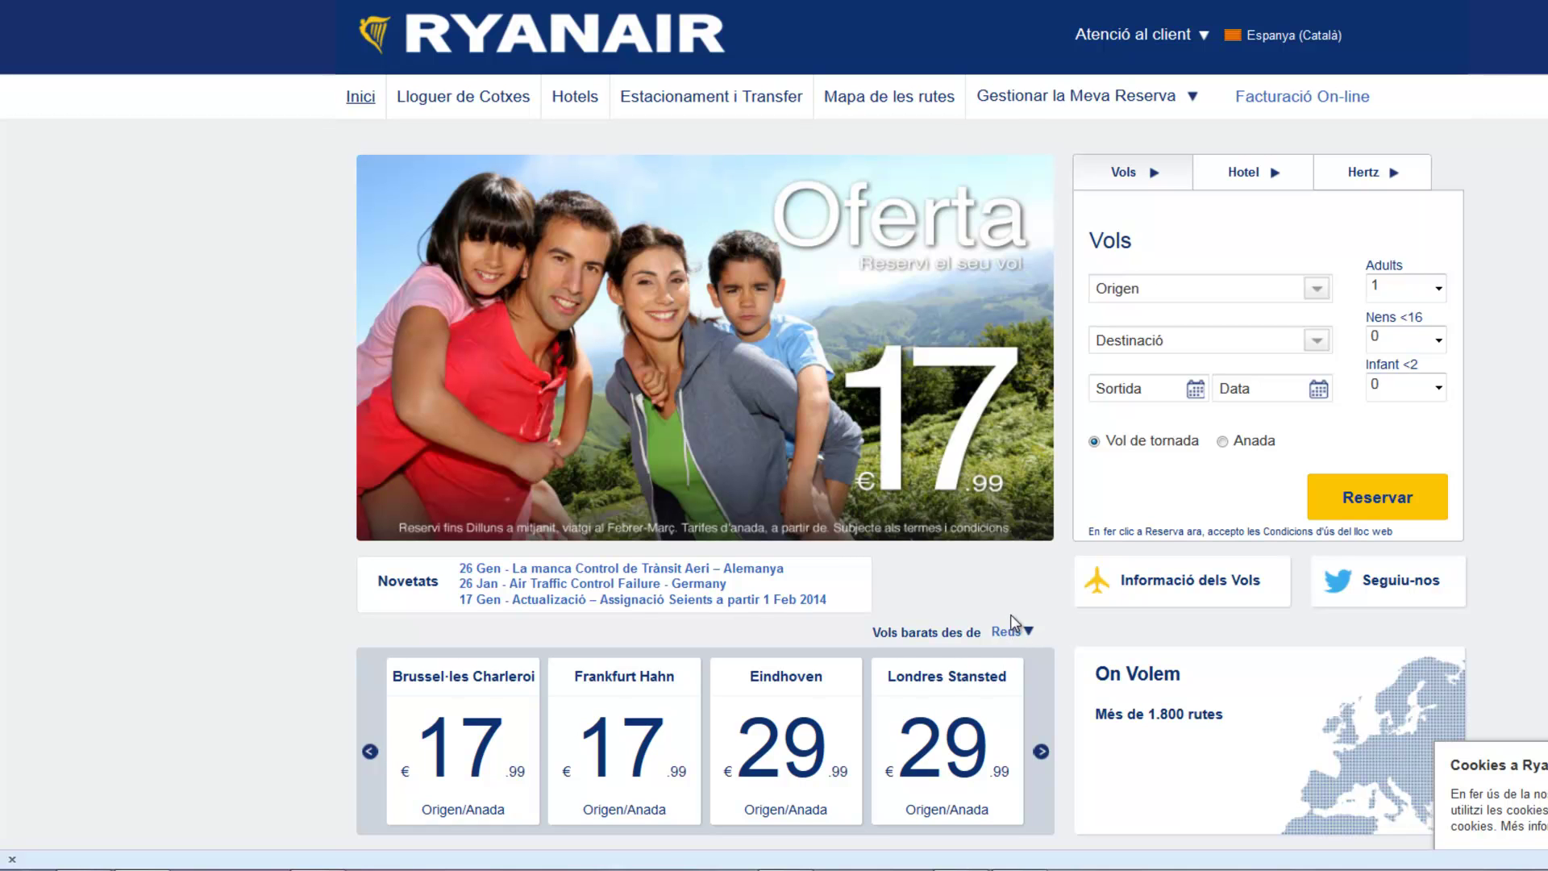
left_click(1287, 42)
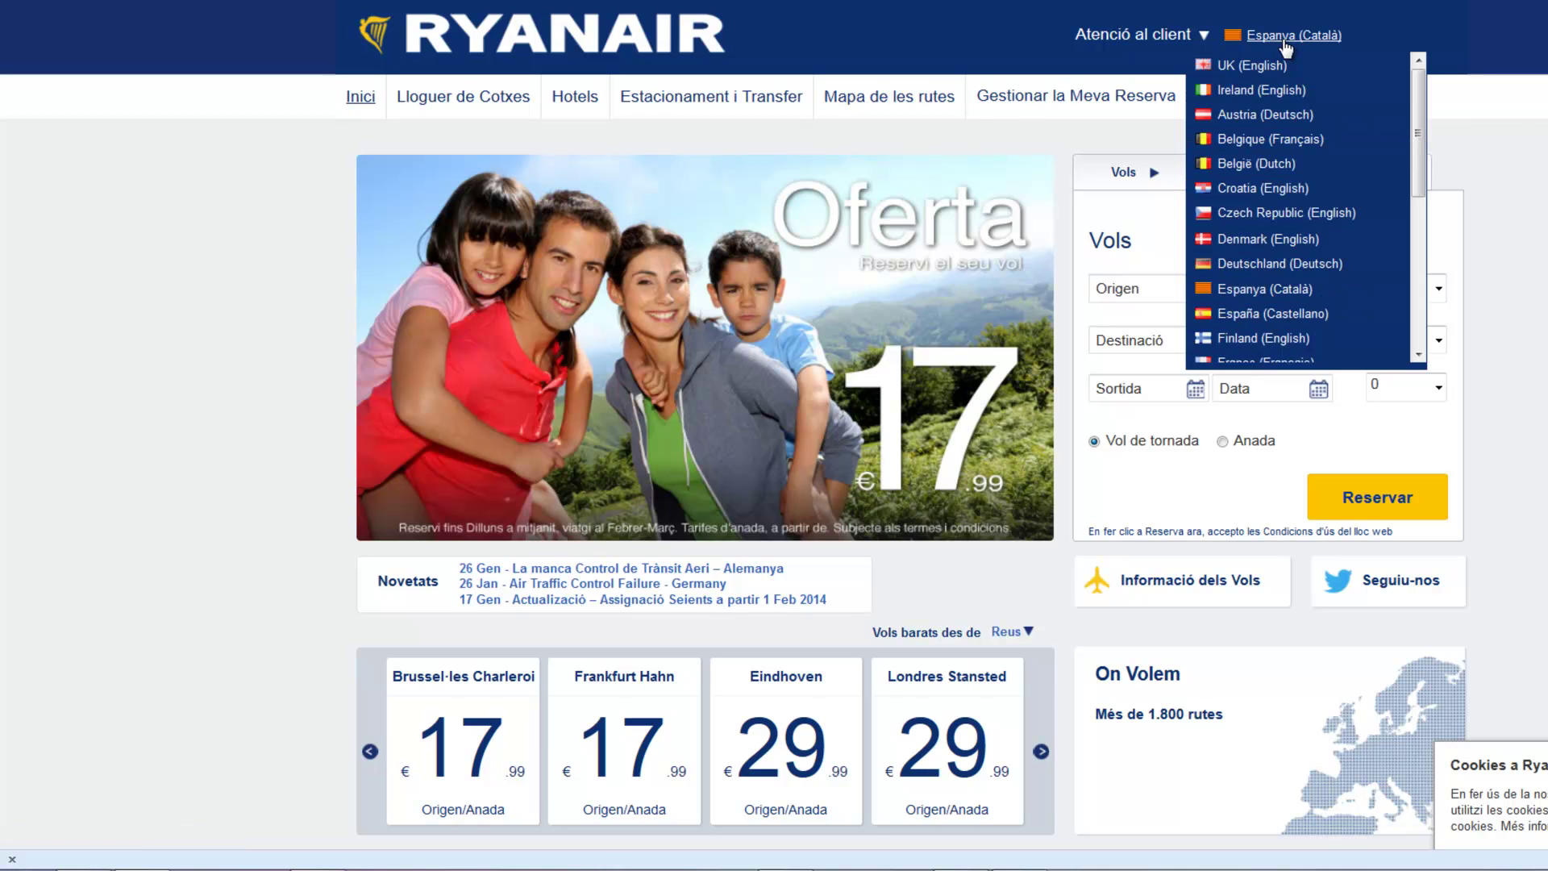
left_click(1282, 66)
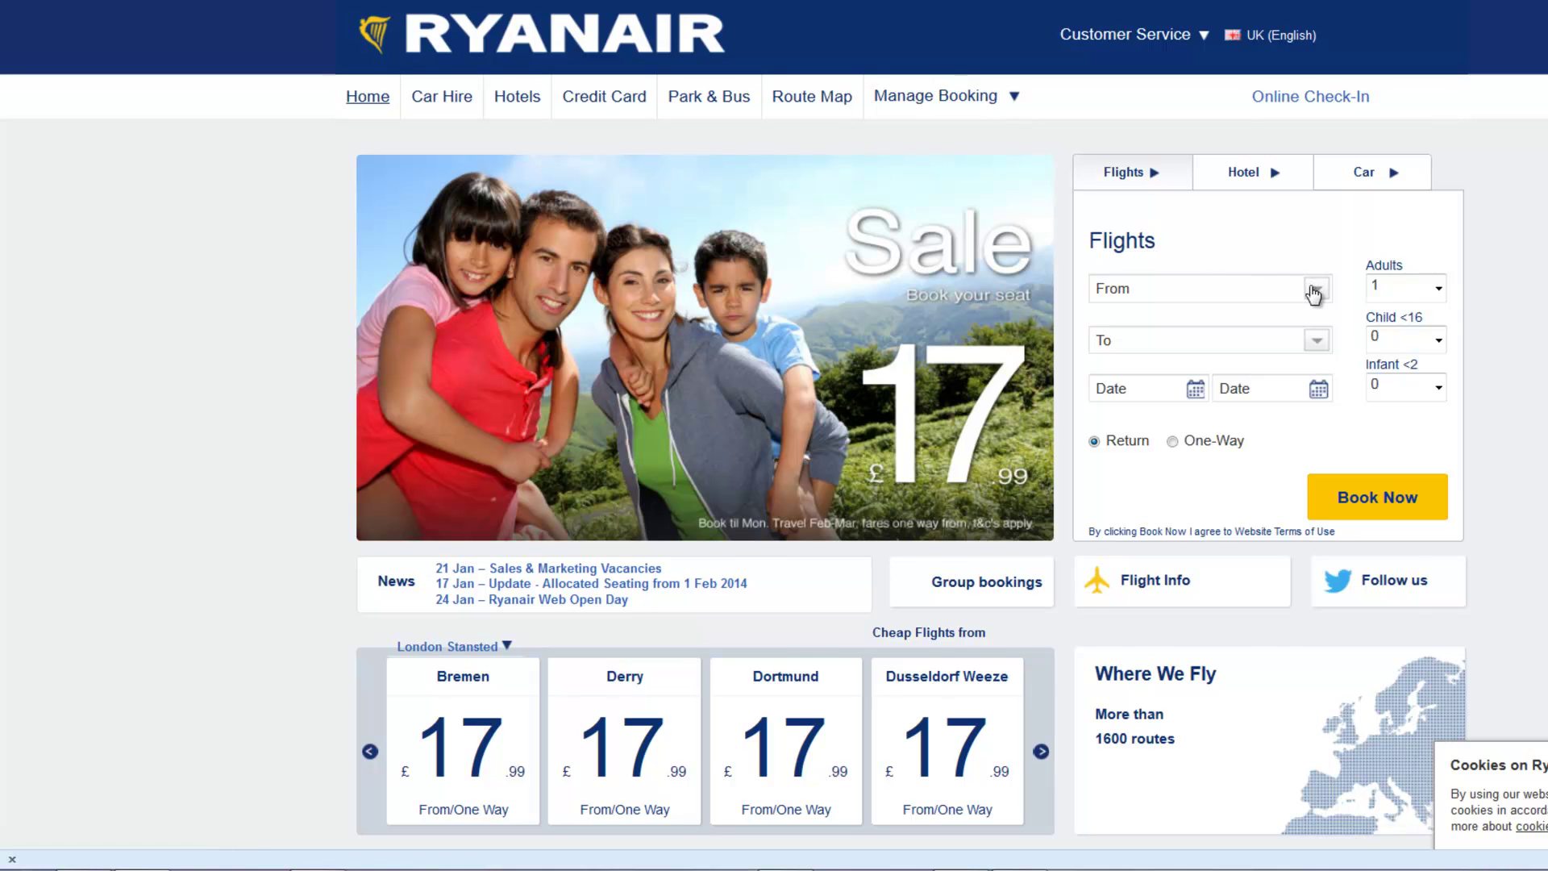
Find the London airports in the flight search and choose London Stansted as the departure airport.
left_click(1314, 292)
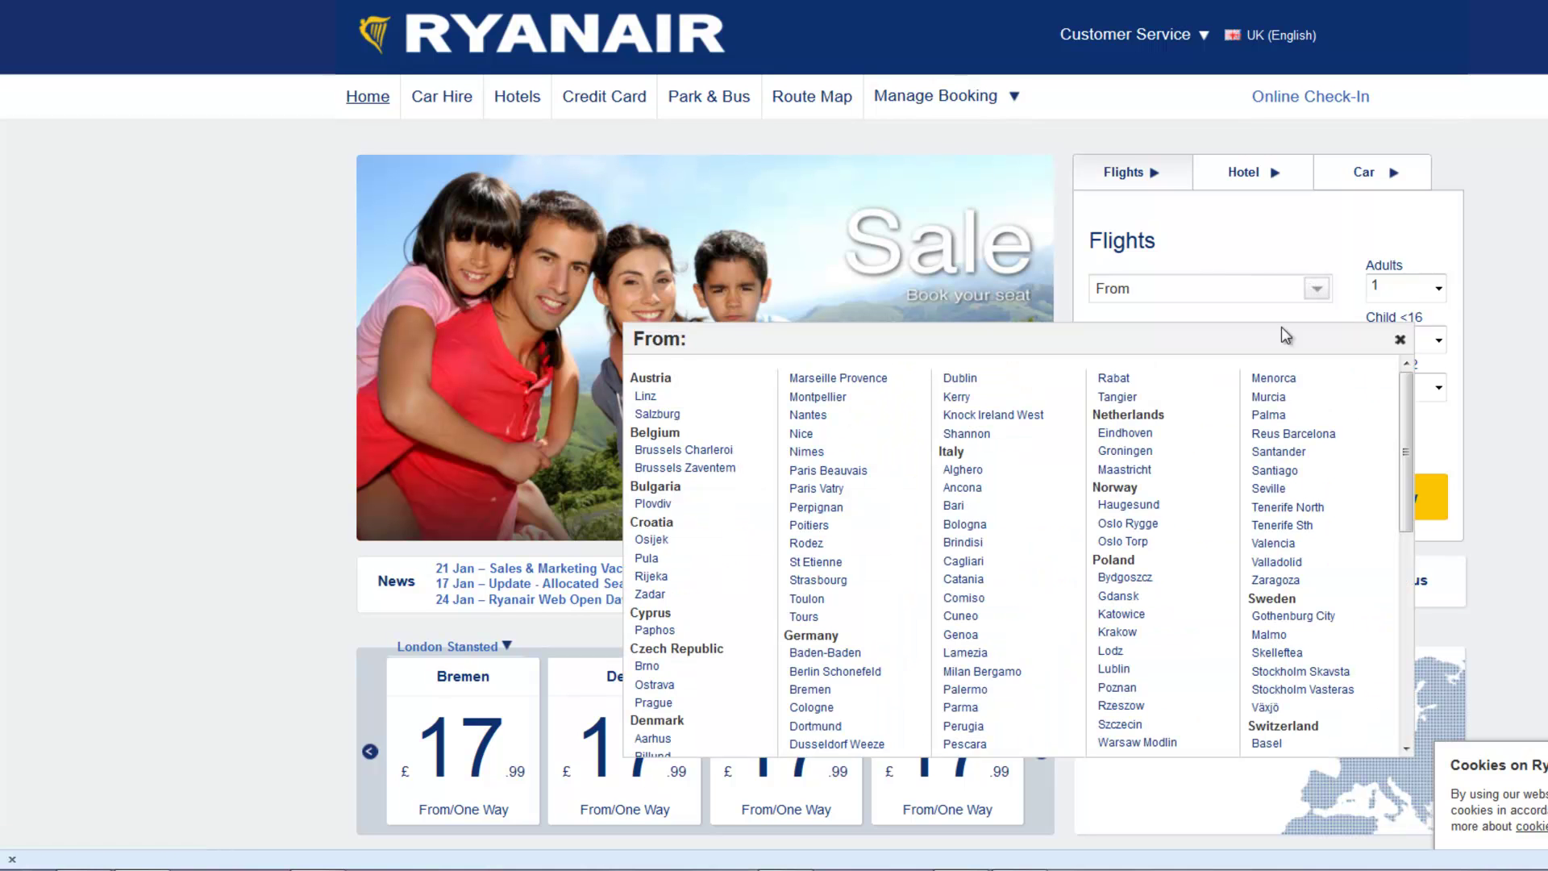
scroll(867, 606, "down", 1)
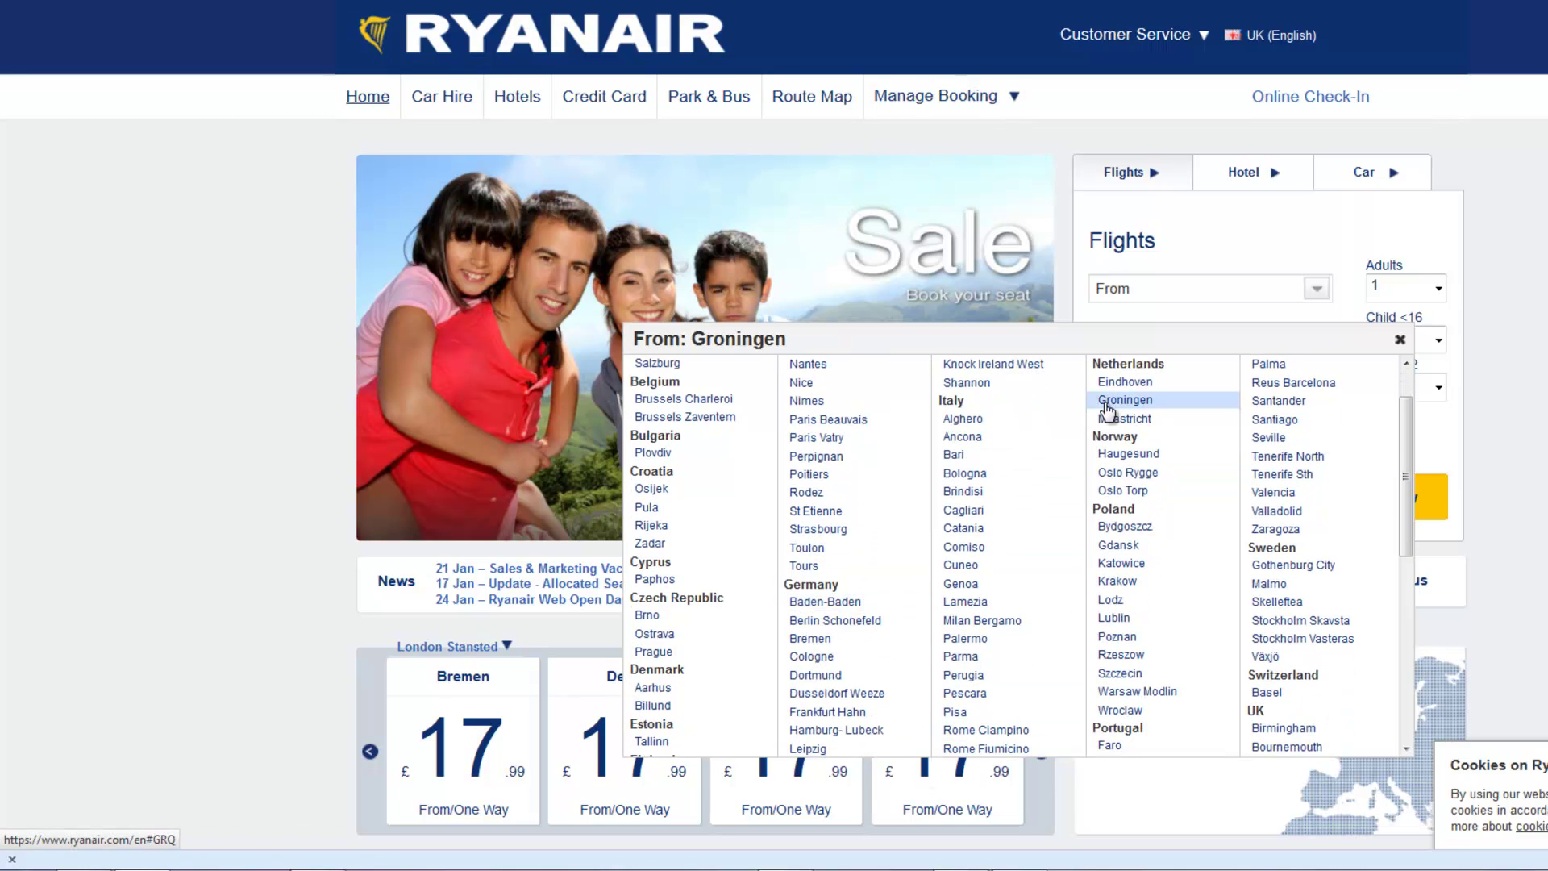
left_click(1178, 287)
type("London")
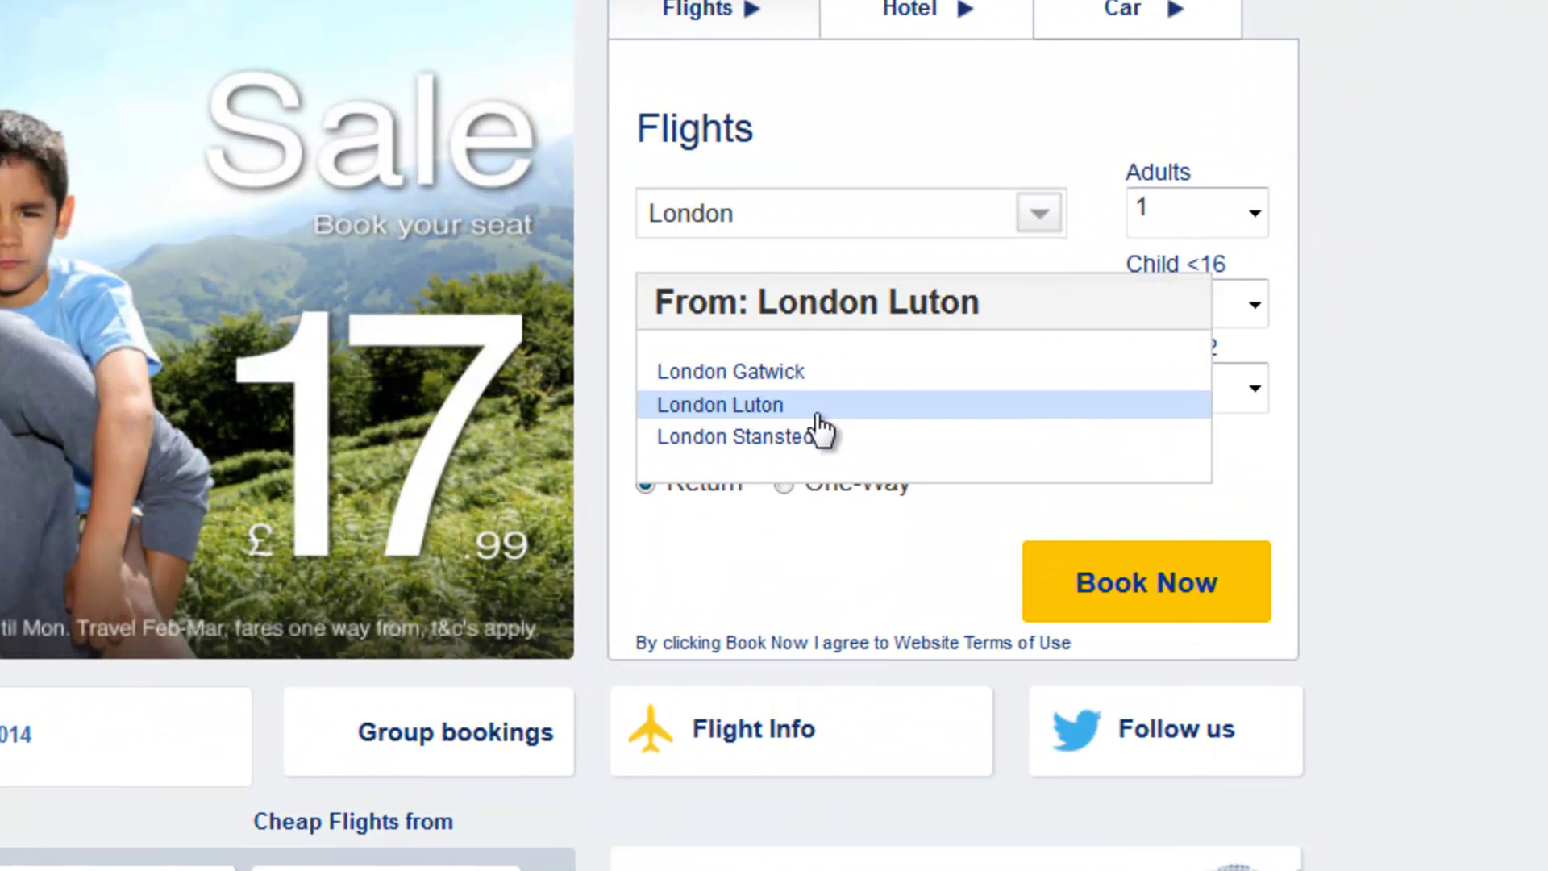
left_click(799, 439)
Set the flight destination to Memmingen (Munich West).
left_click(823, 313)
type("Me")
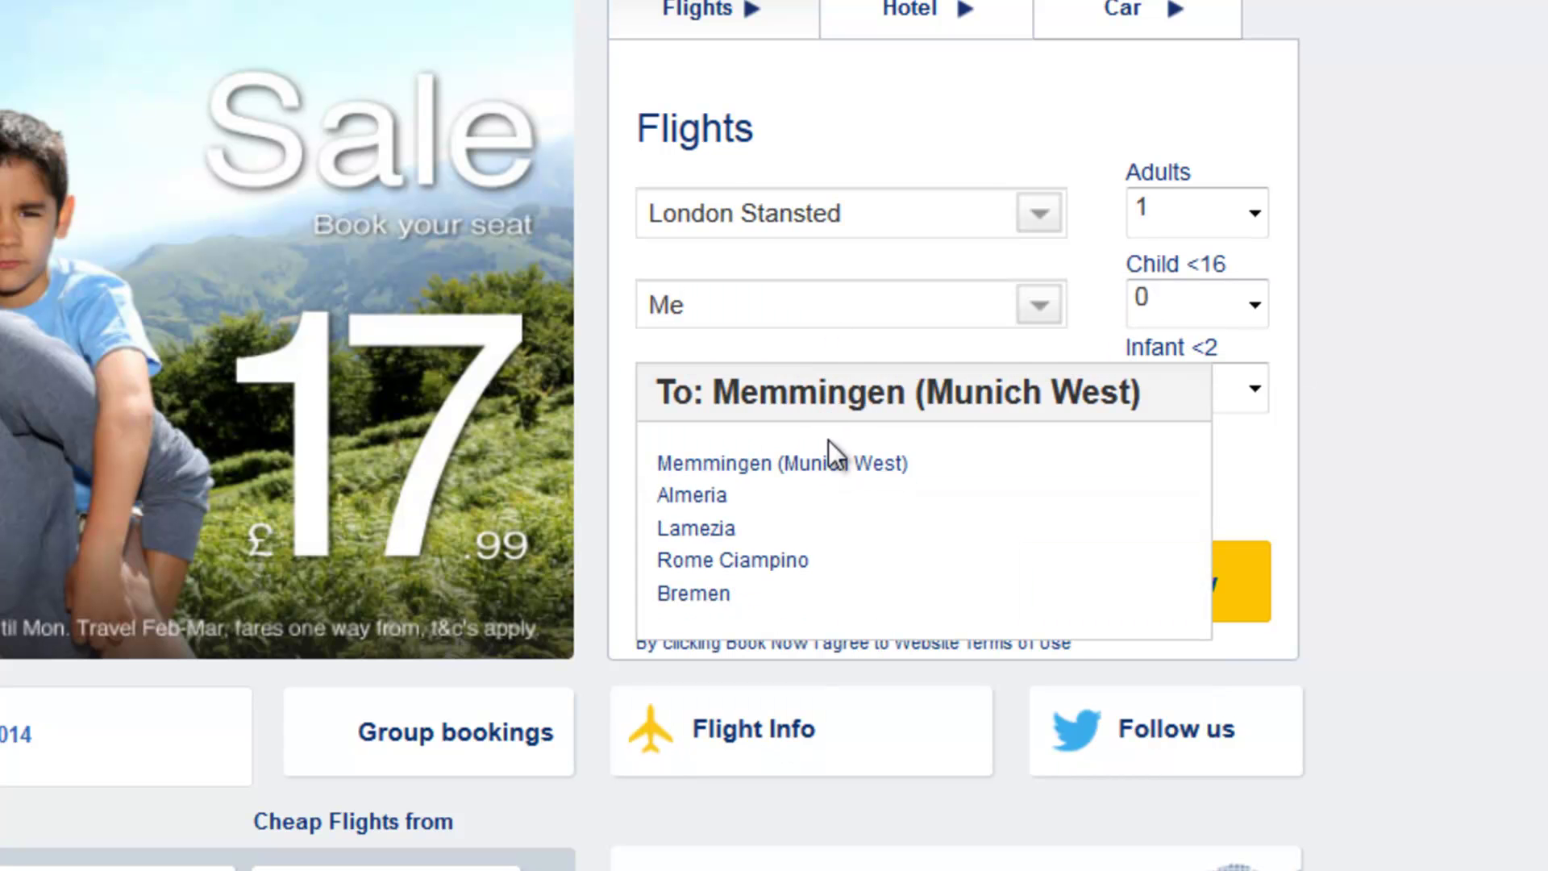
left_click(840, 461)
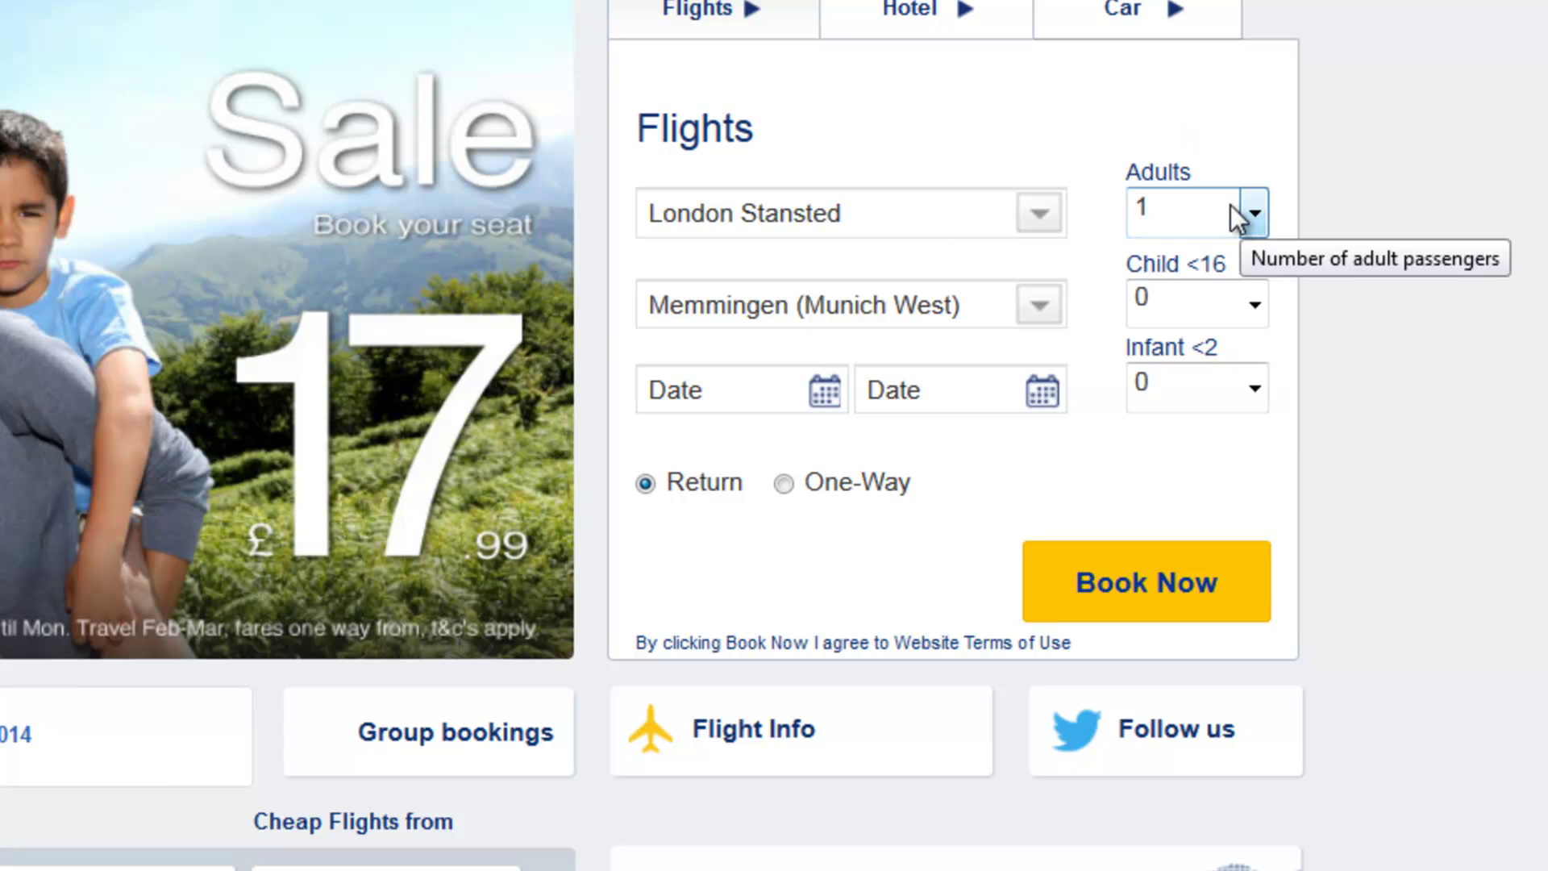
Set the number of adult passengers to 2.
left_click(1256, 216)
left_click(1256, 216)
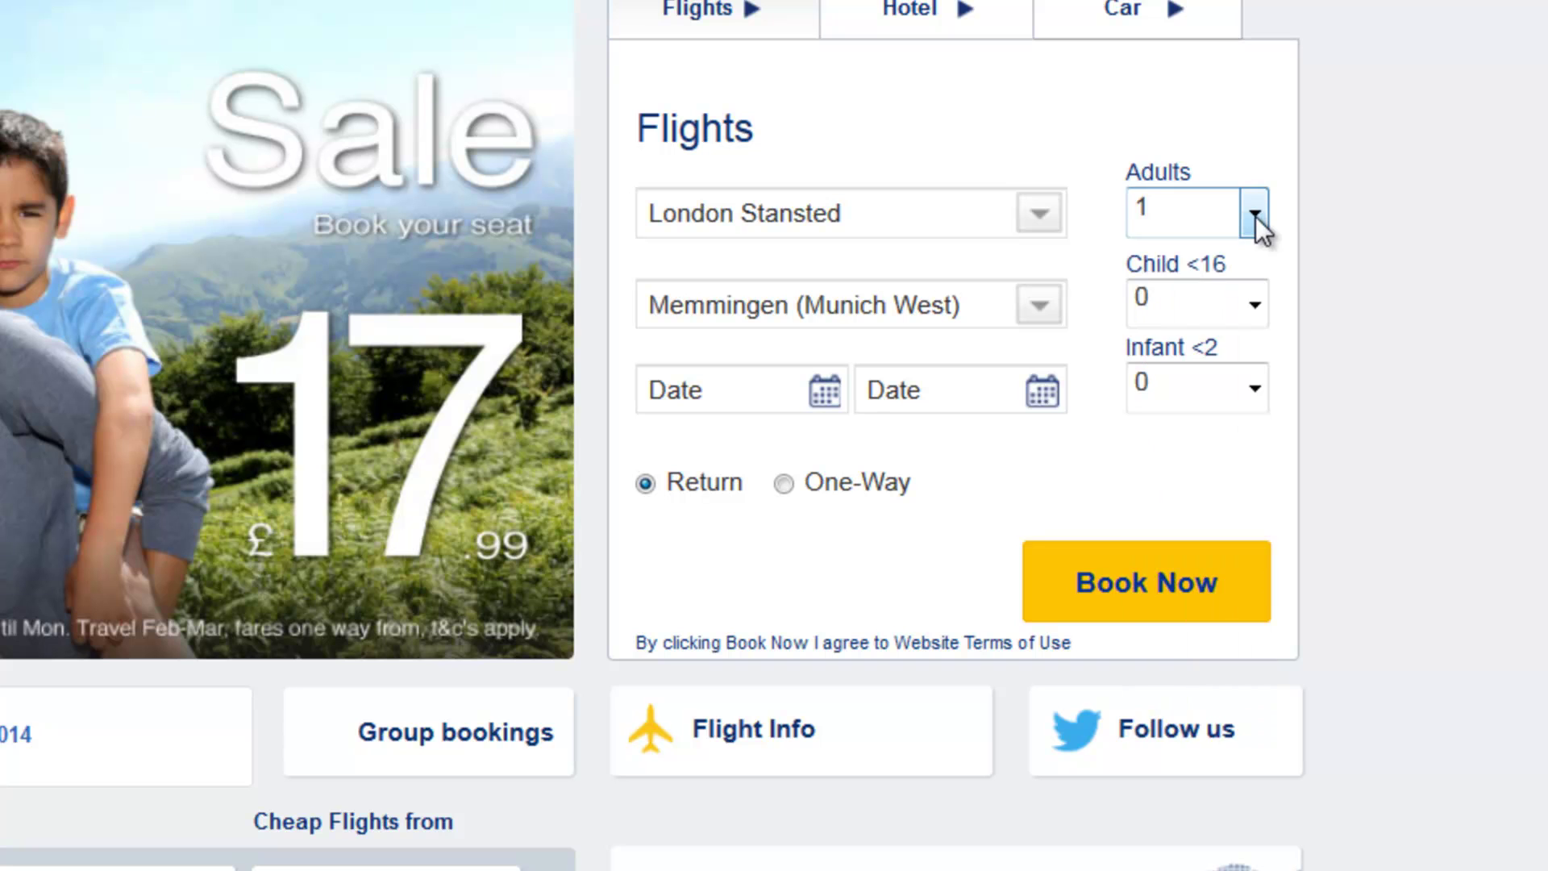
left_click(1256, 216)
left_click(1194, 301)
Set the outbound date to 06/03/2014 and the return date to 13/03/2014, and submit the flight search.
left_click(825, 395)
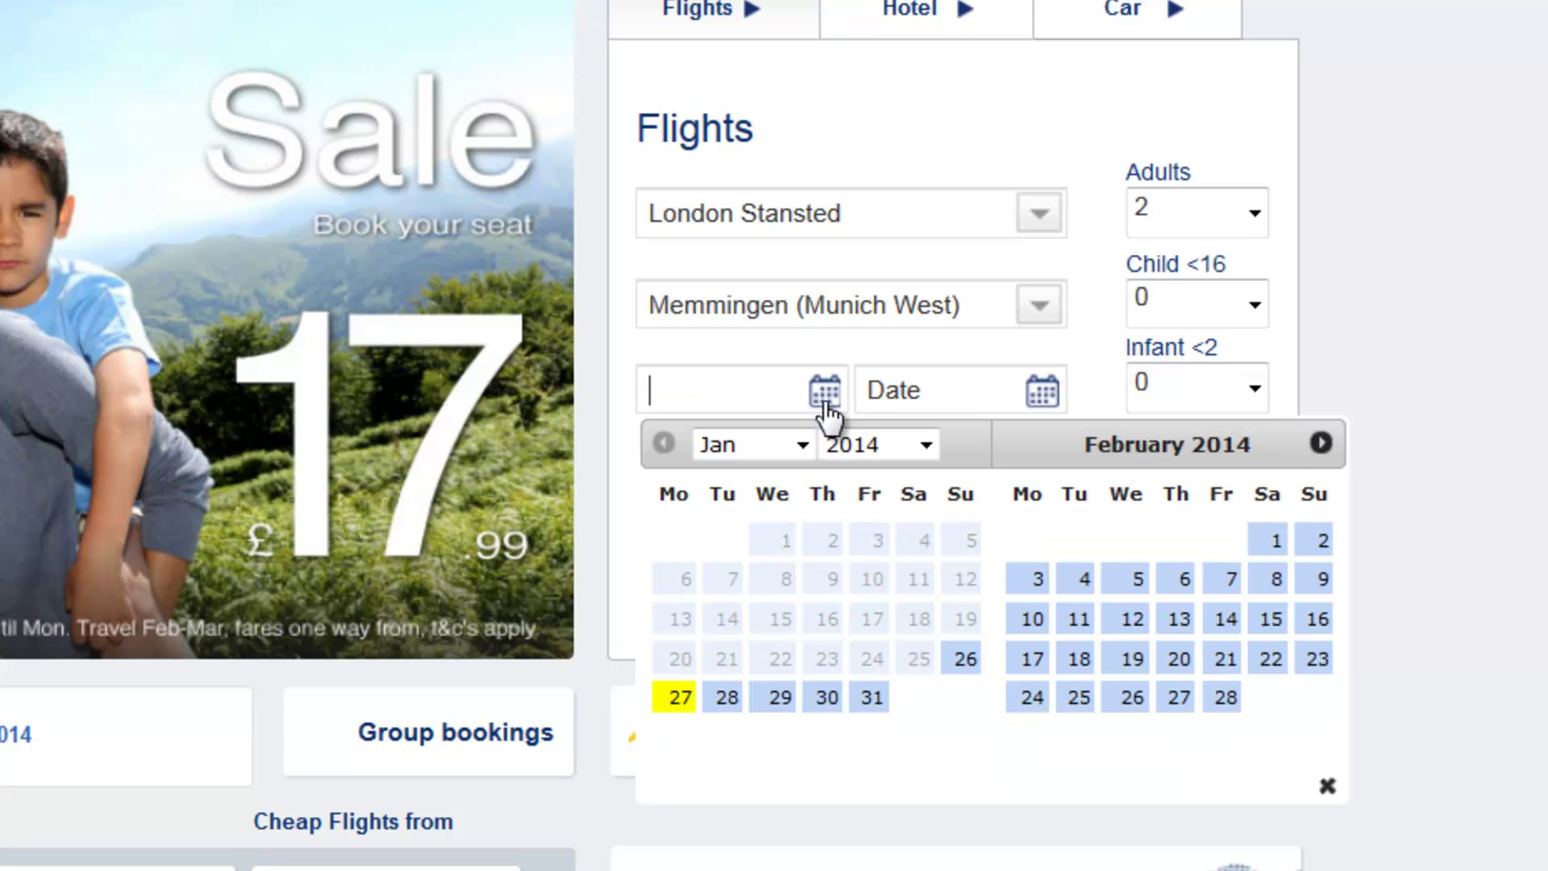
left_click(1324, 446)
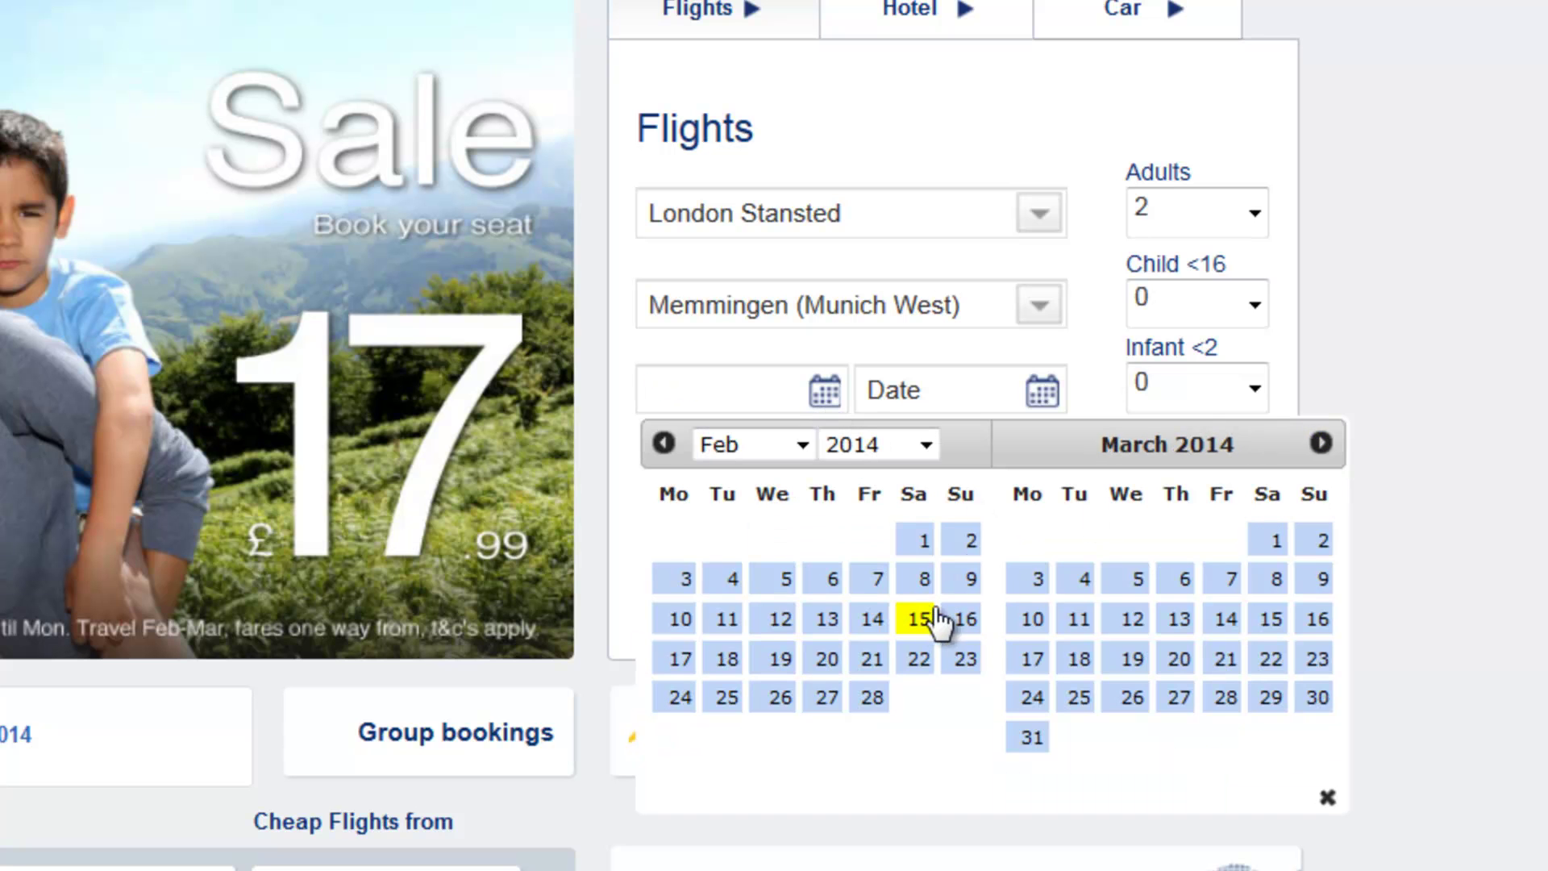
left_click(1179, 581)
left_click(1045, 395)
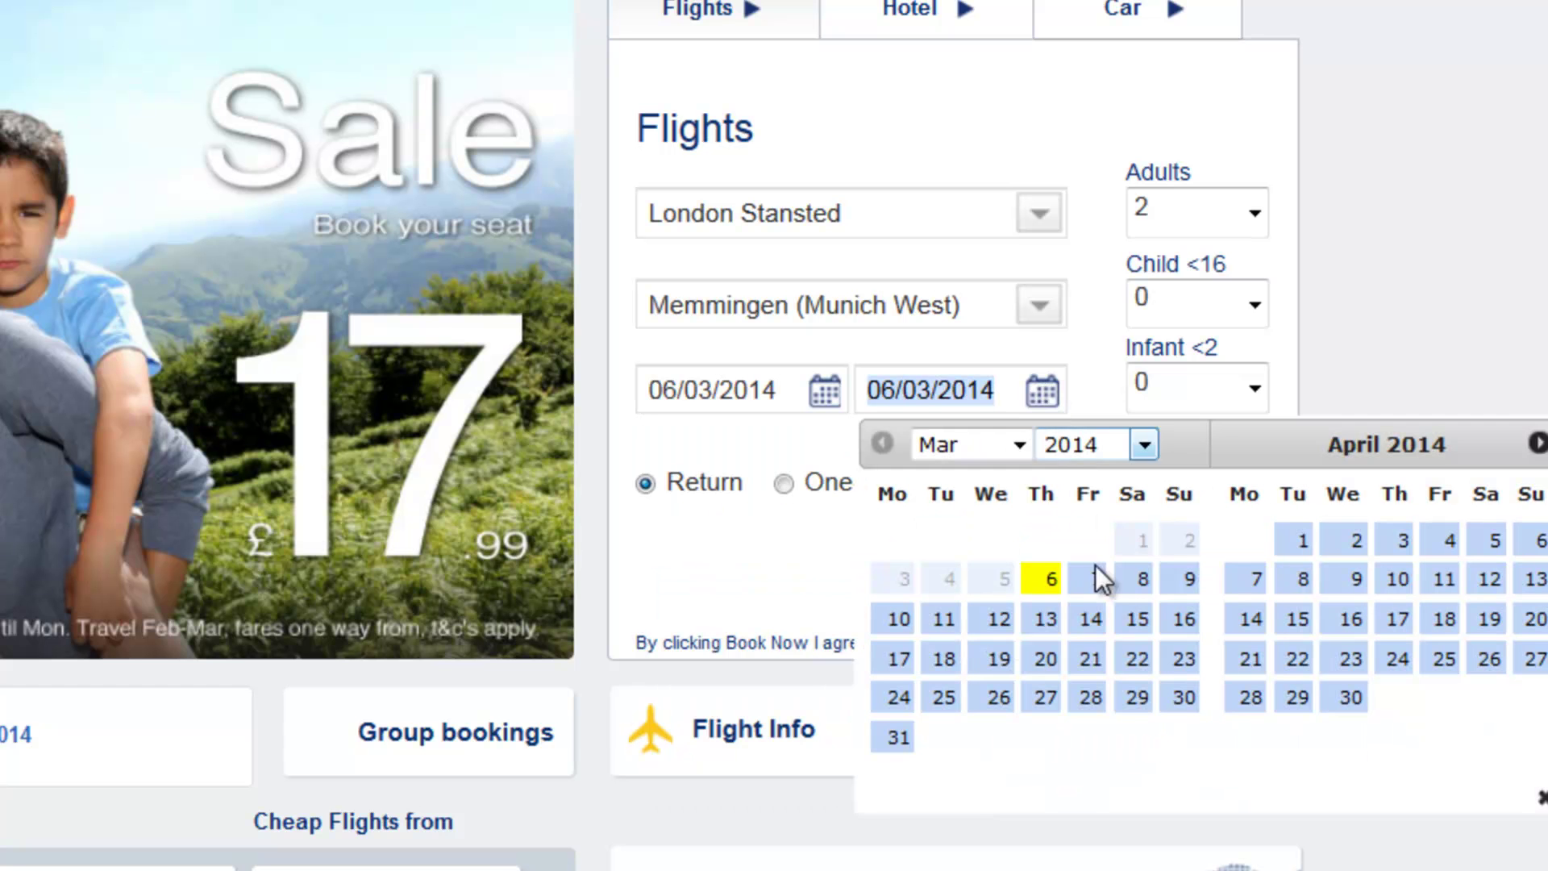
left_click(1043, 632)
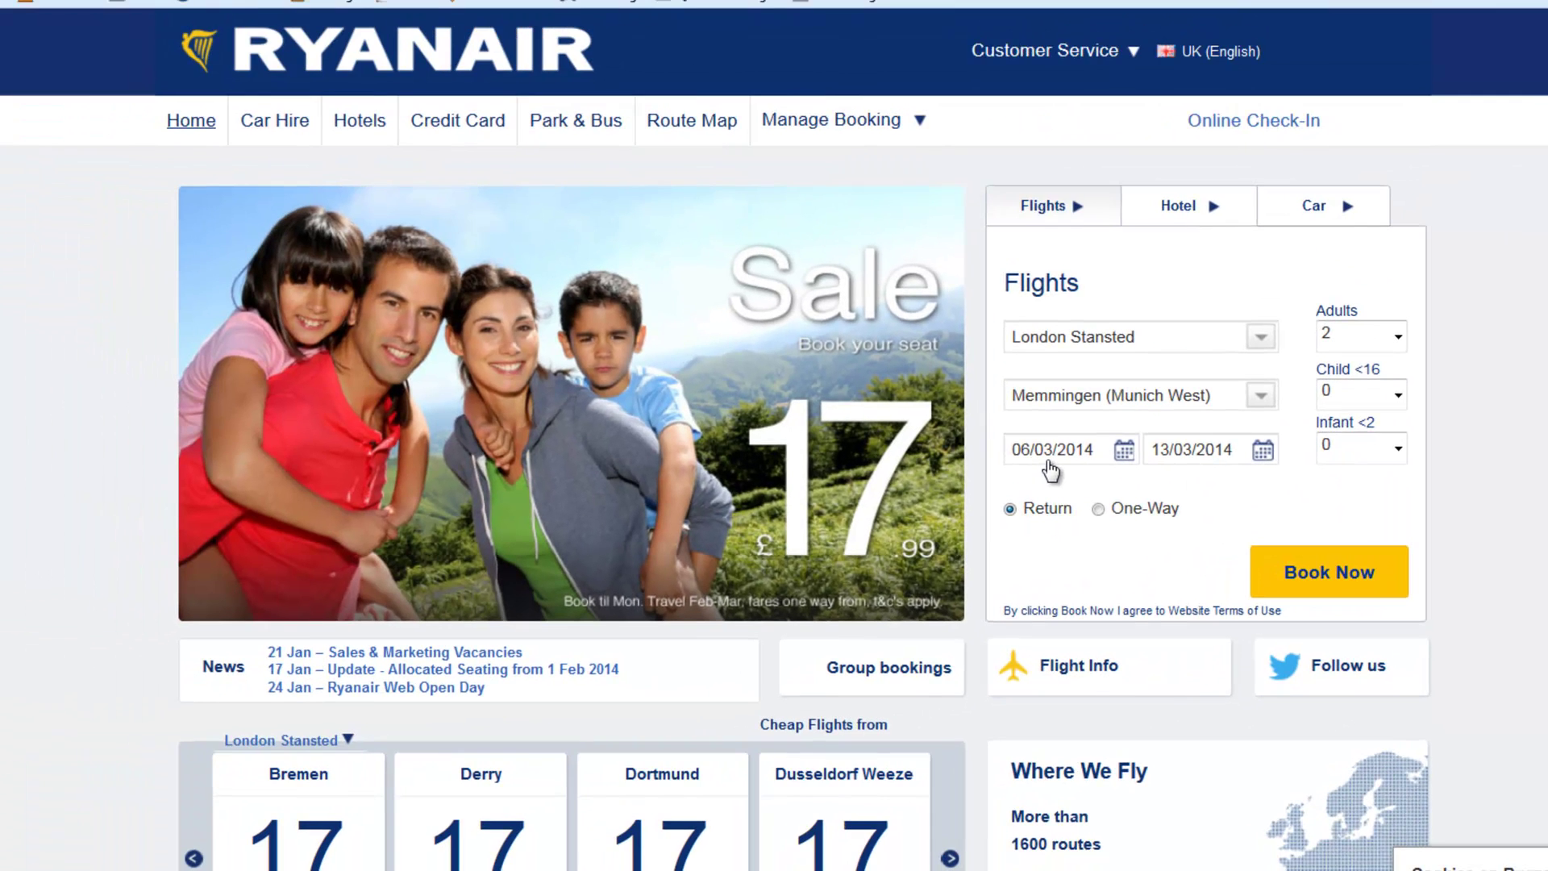
left_click(1275, 594)
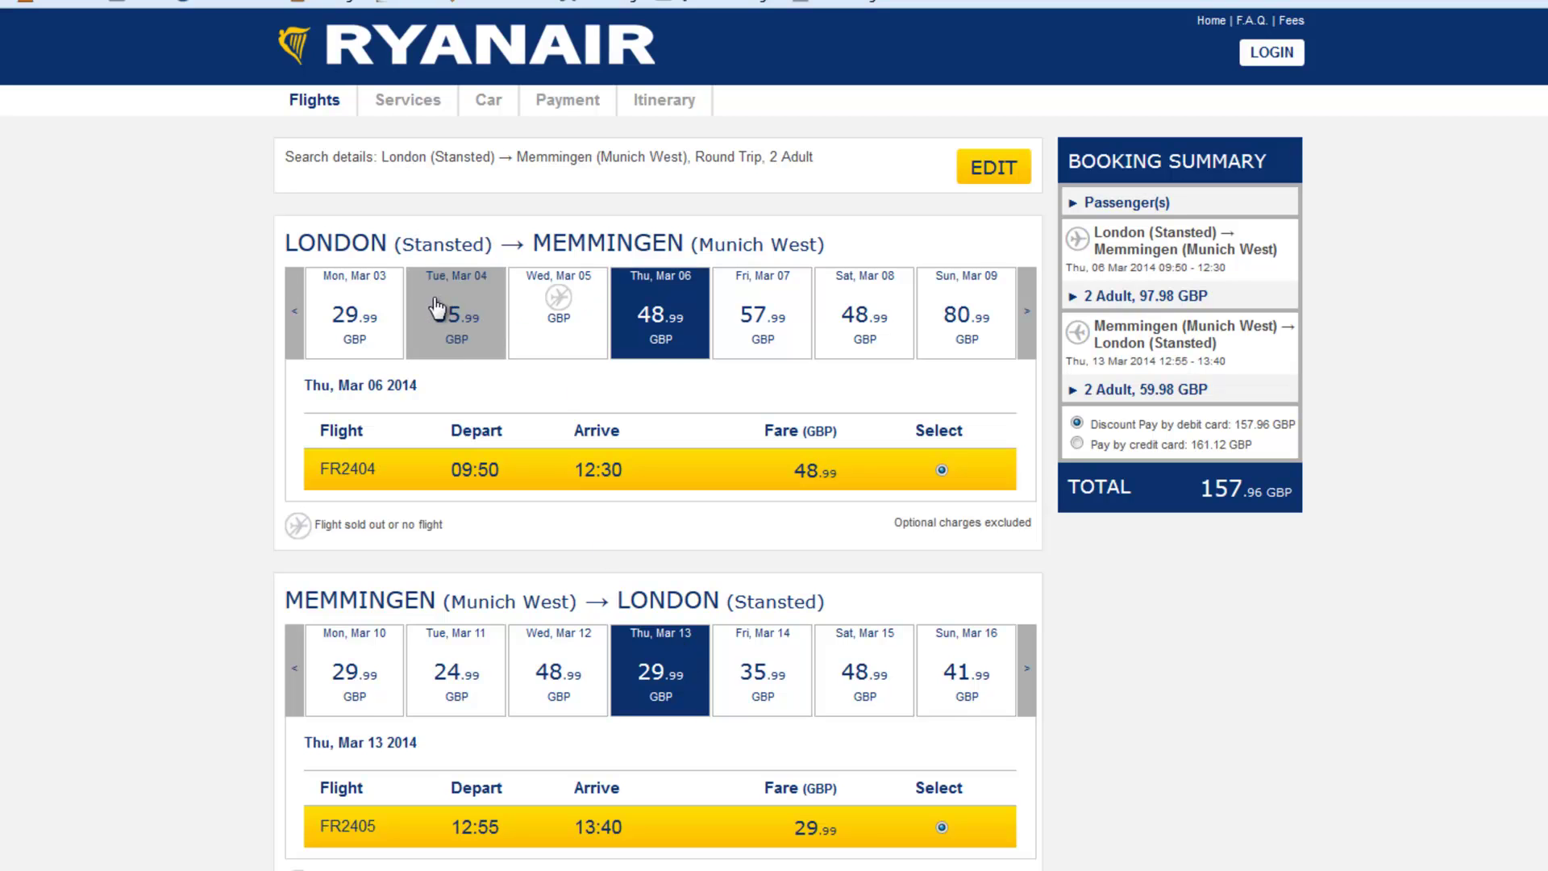
Choose the Tue, Mar 04 outbound flight and the Tue, Mar 11 return flight, and continue the booking.
left_click(461, 353)
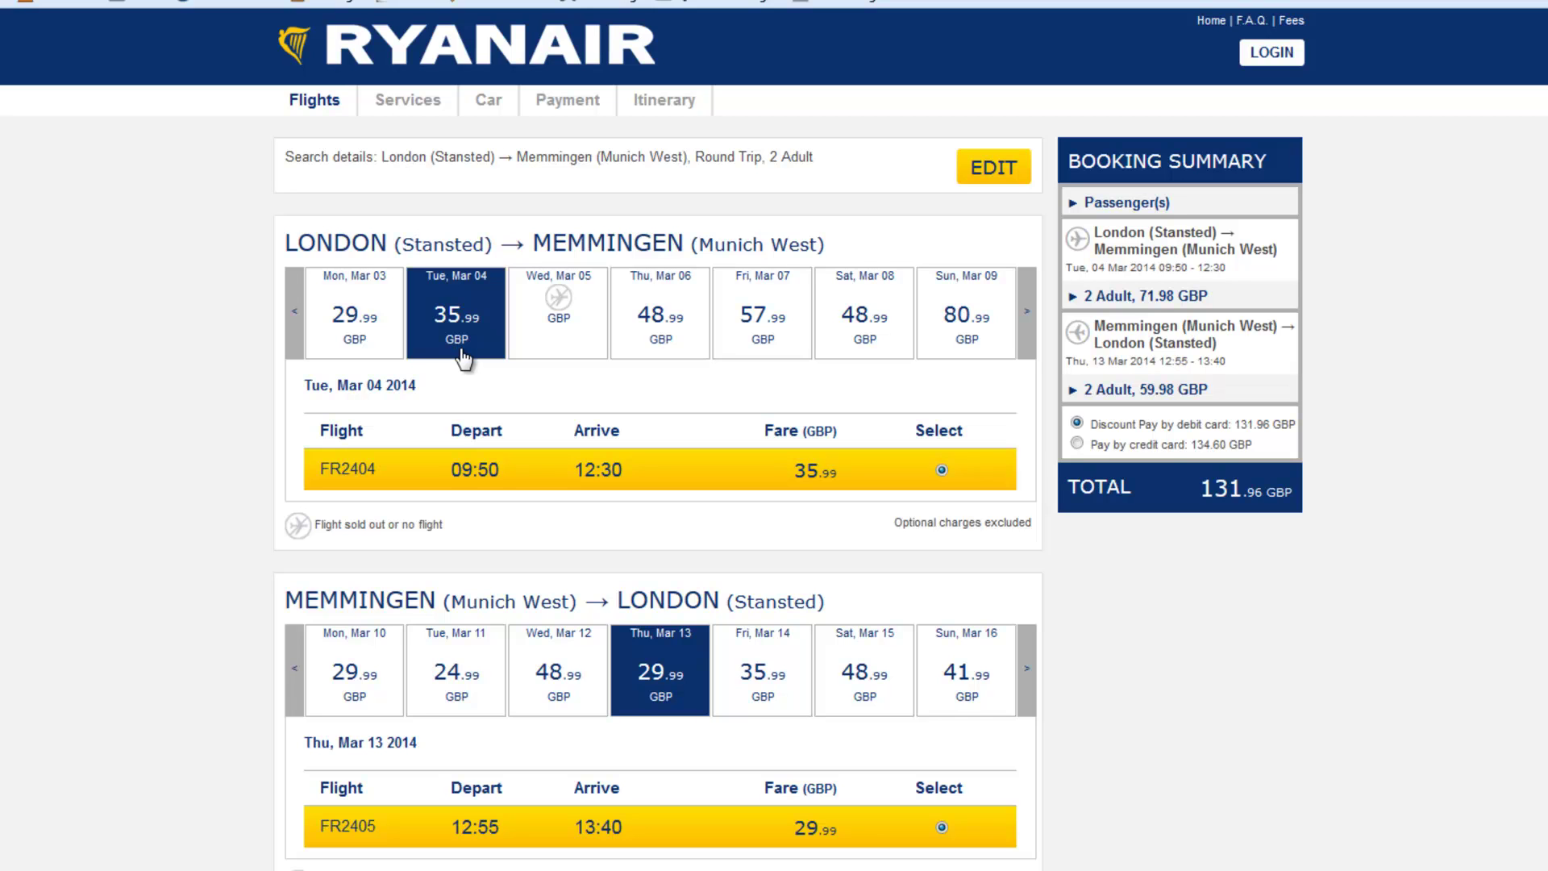
left_click(471, 698)
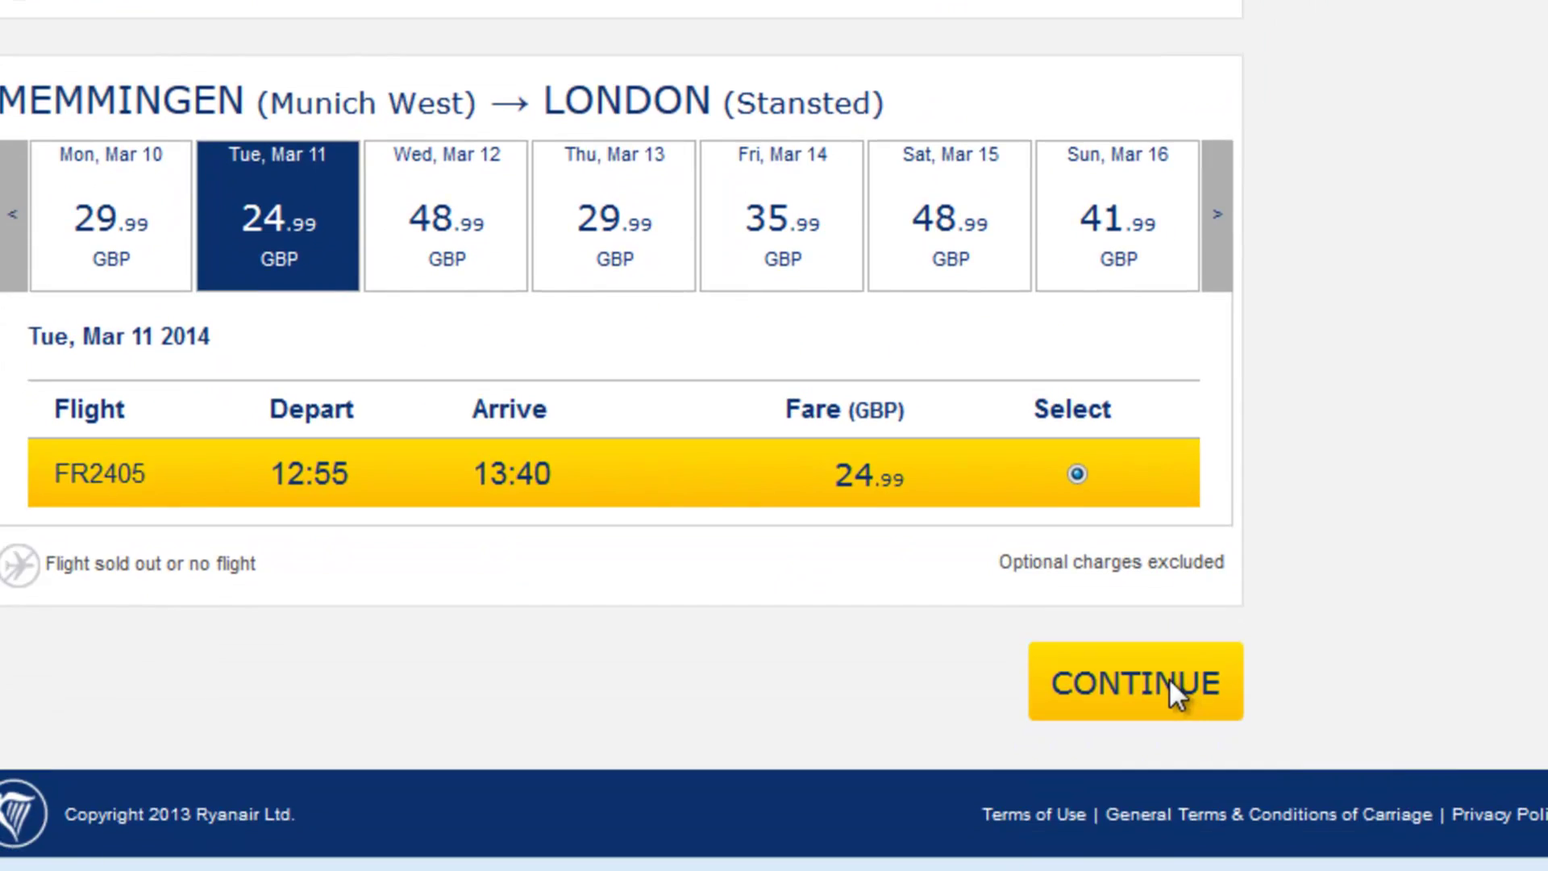
left_click(1171, 681)
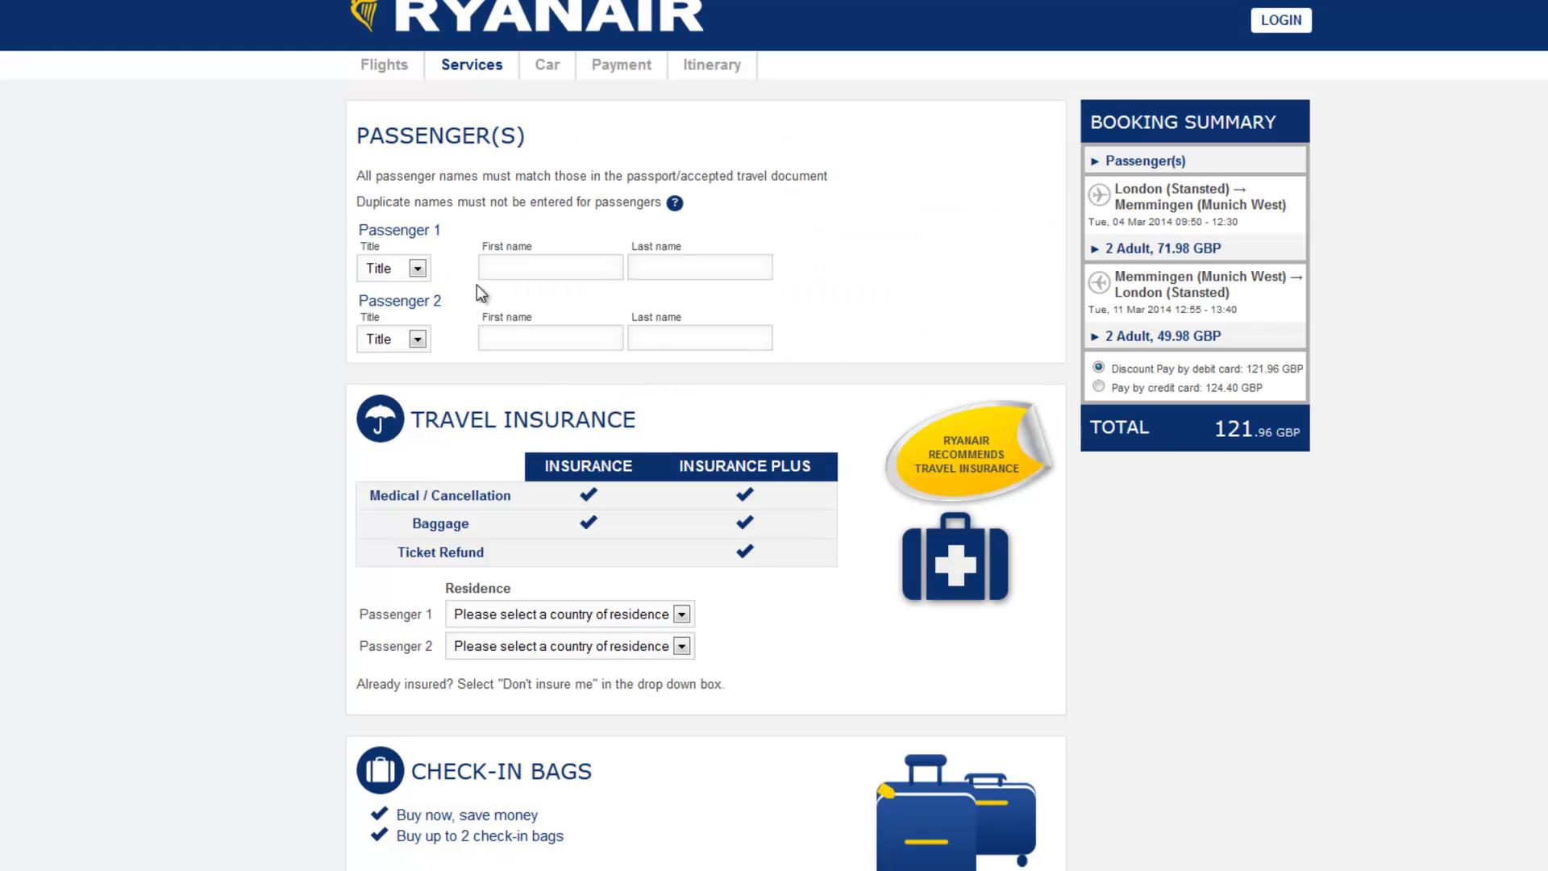
Set the title of passenger 1 to Mr and of passenger 2 to Mrs.
left_click(417, 270)
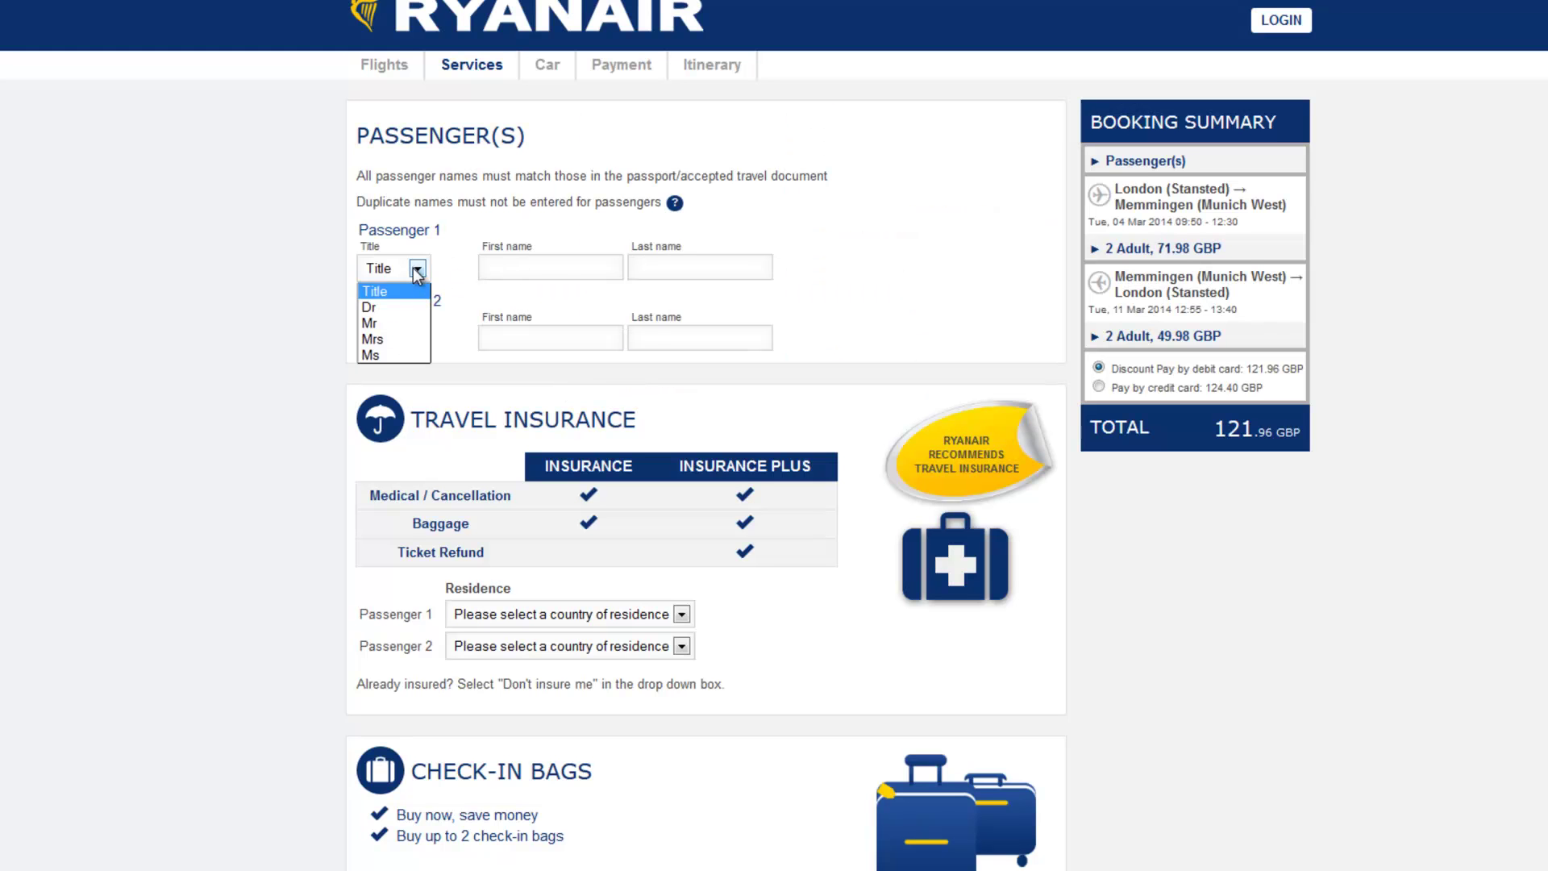
left_click(375, 321)
left_click(417, 340)
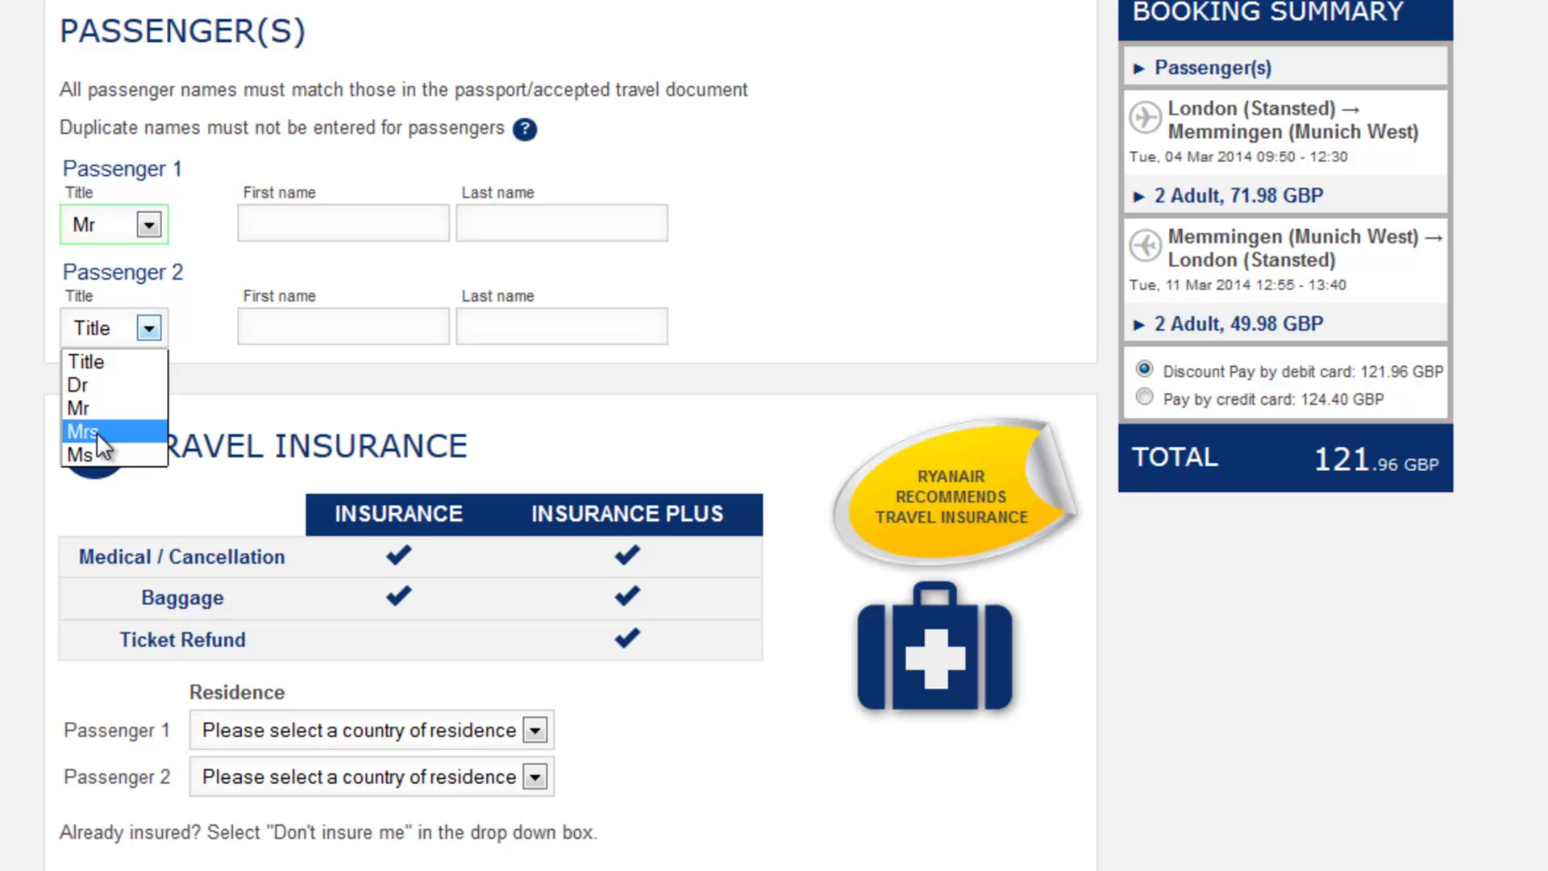
left_click(104, 432)
Enter the first and last names of both passengers.
left_click(340, 236)
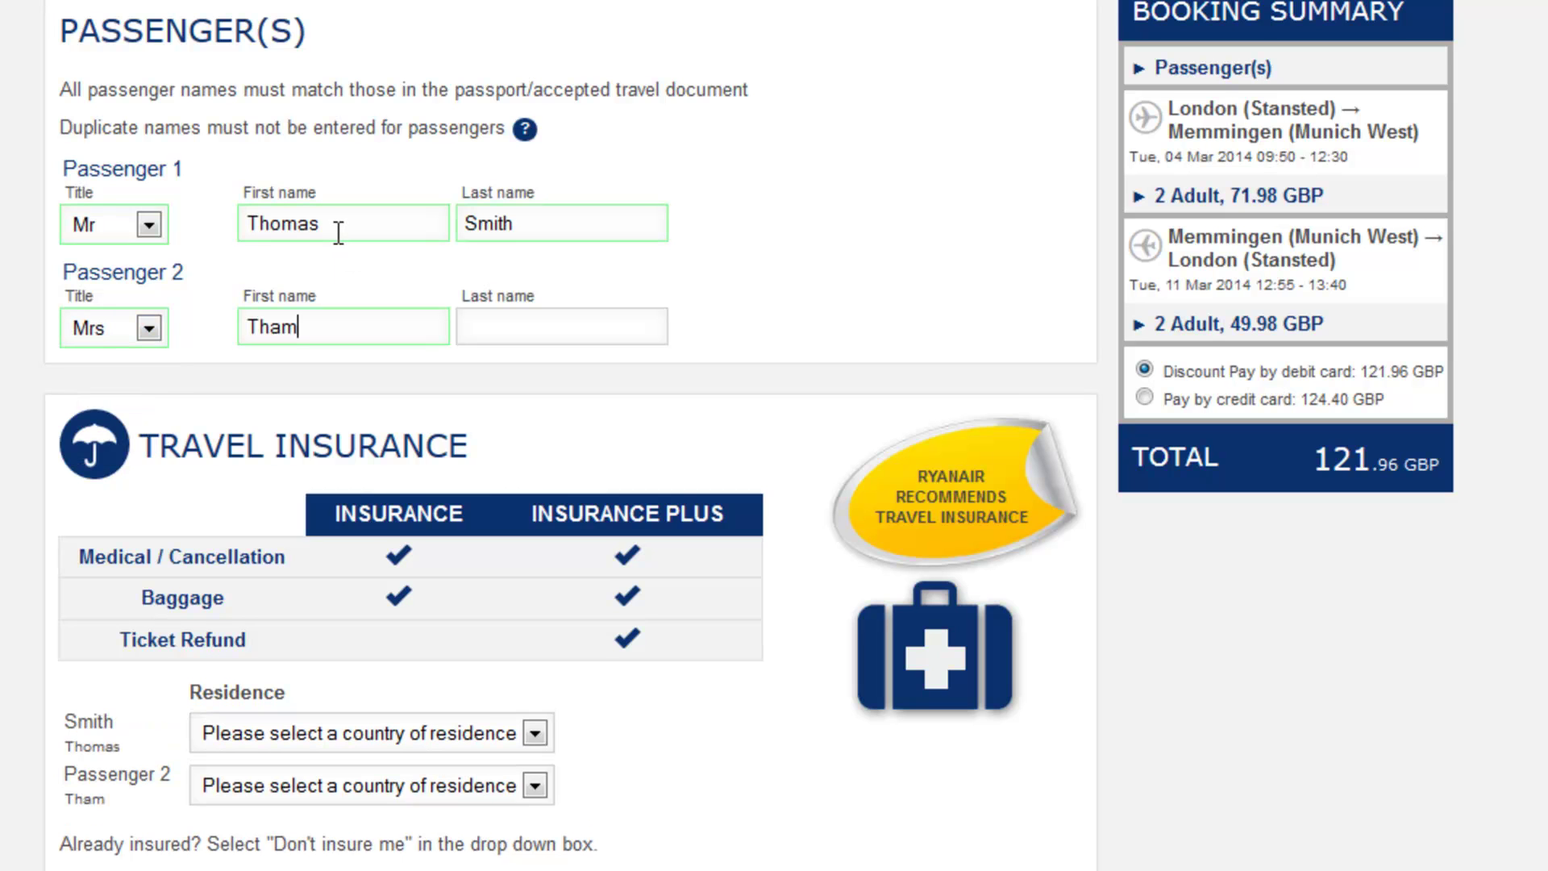
type("y")
key("Tab")
type("Smith")
key("Tab")
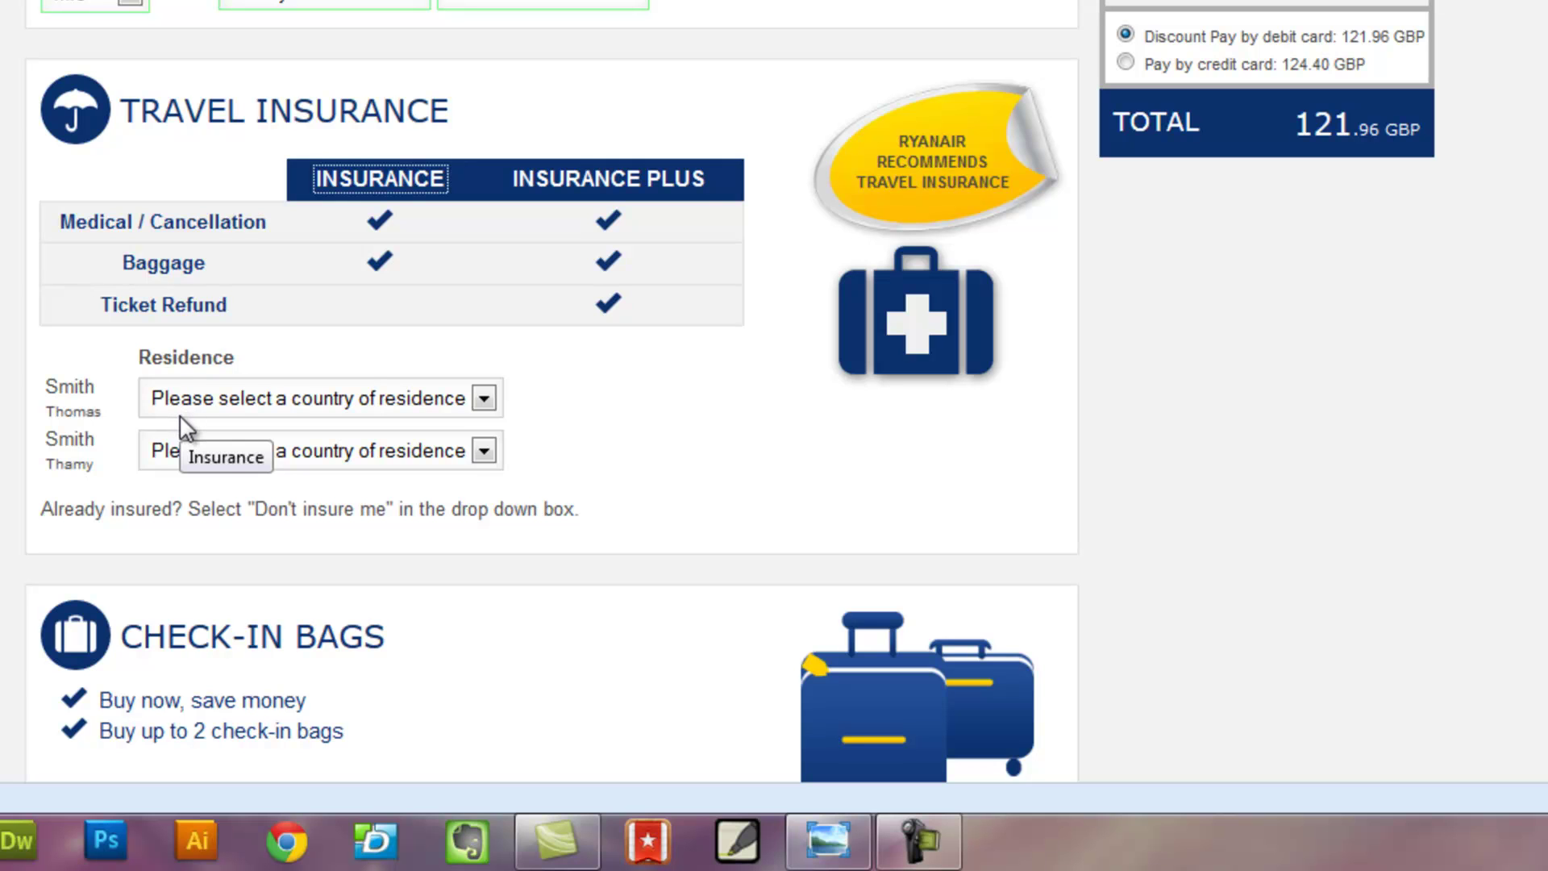
Decline travel insurance by choosing Don't Insure Me for both passengers.
left_click(229, 403)
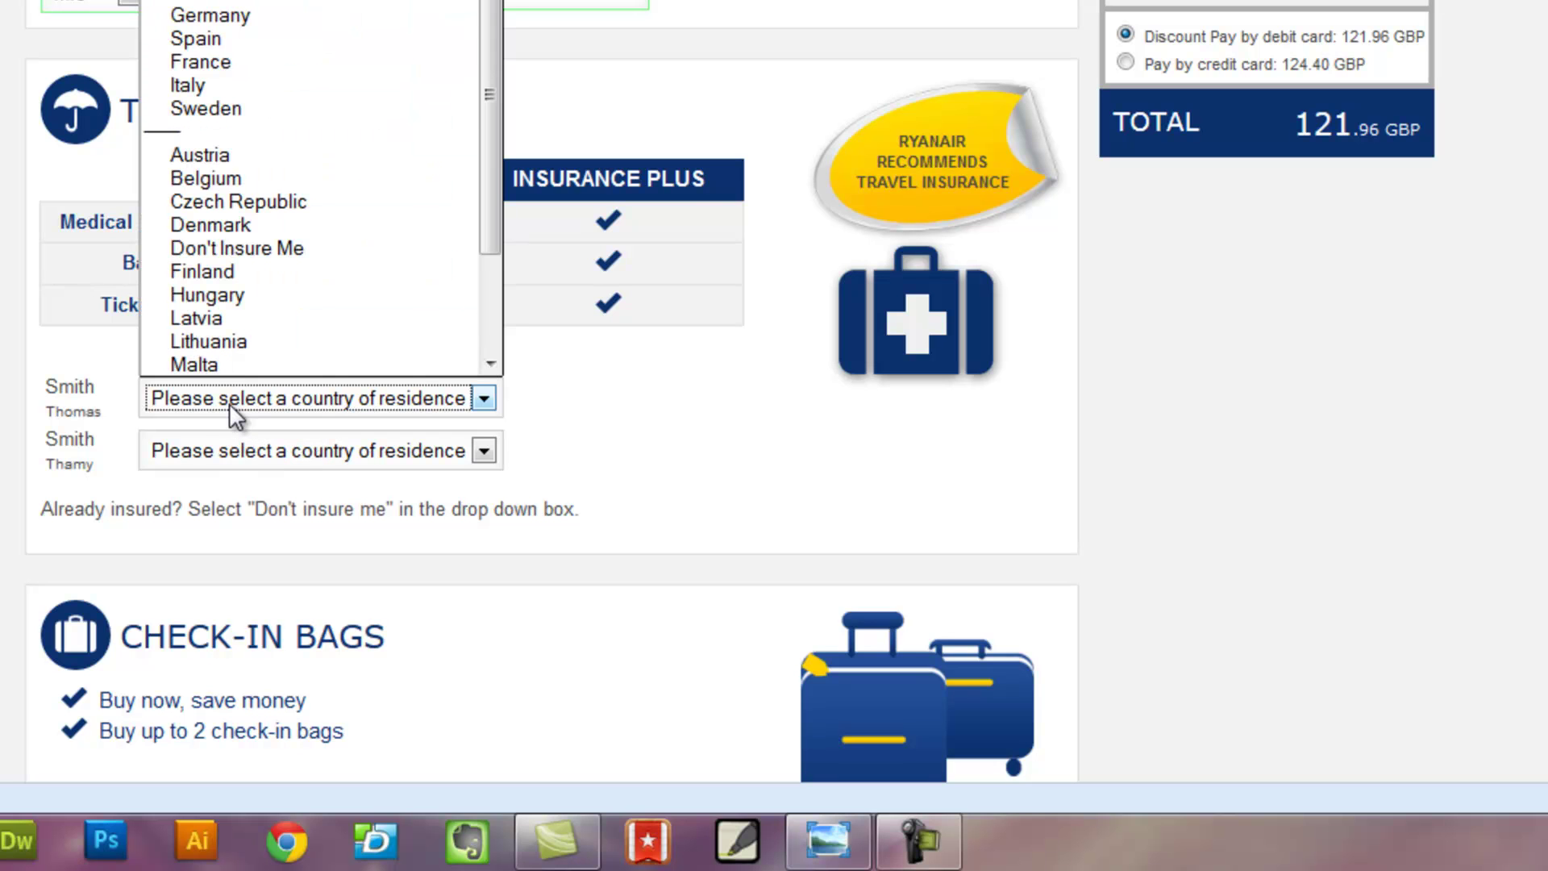
left_click(248, 16)
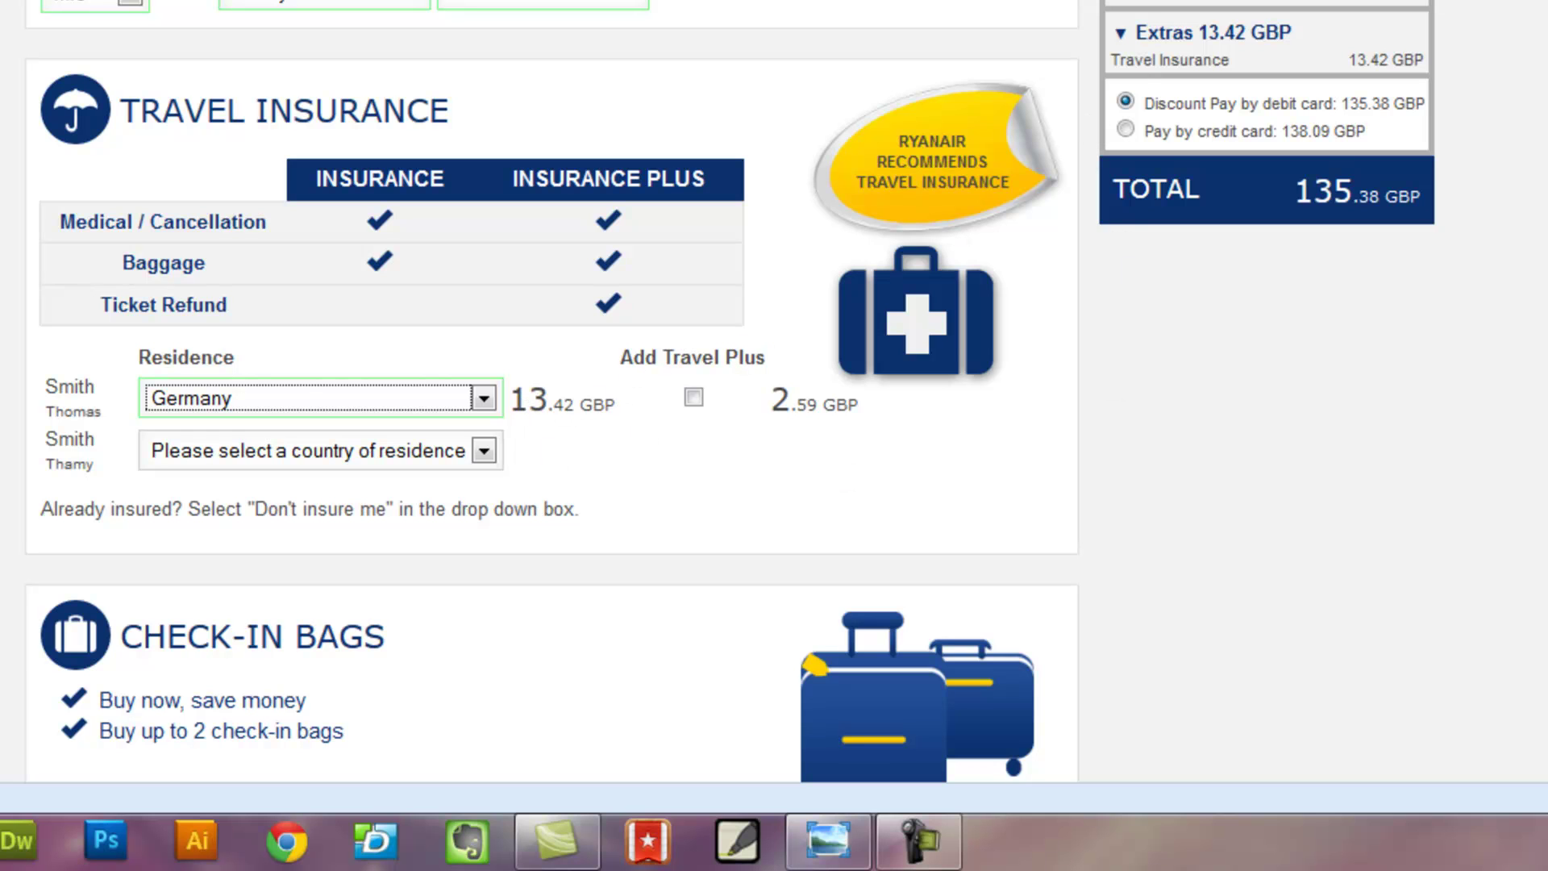
left_click(224, 396)
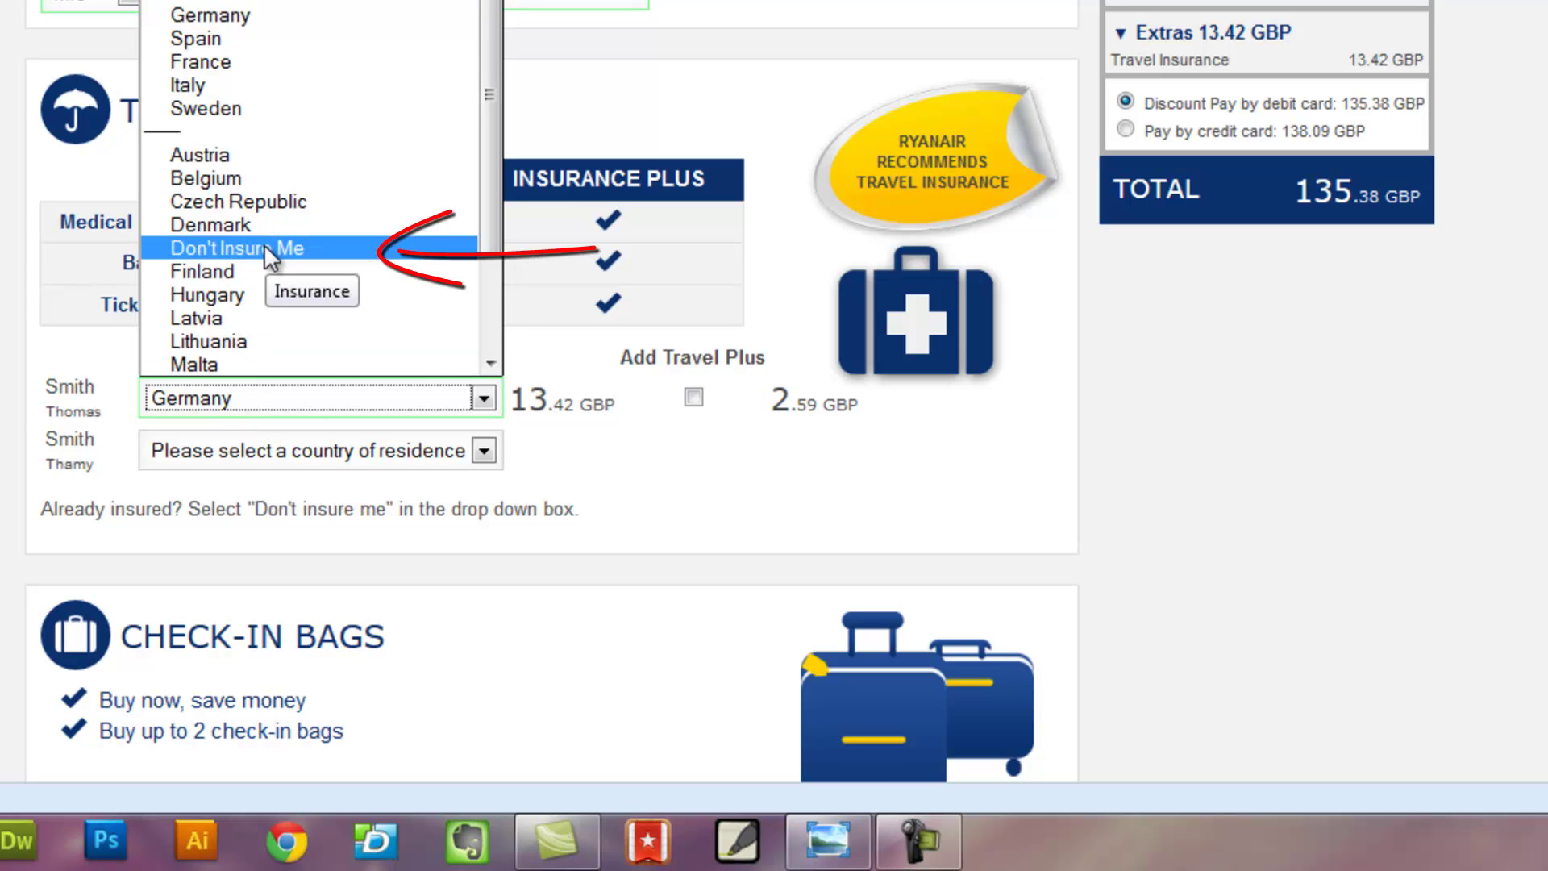
left_click(215, 252)
left_click(216, 452)
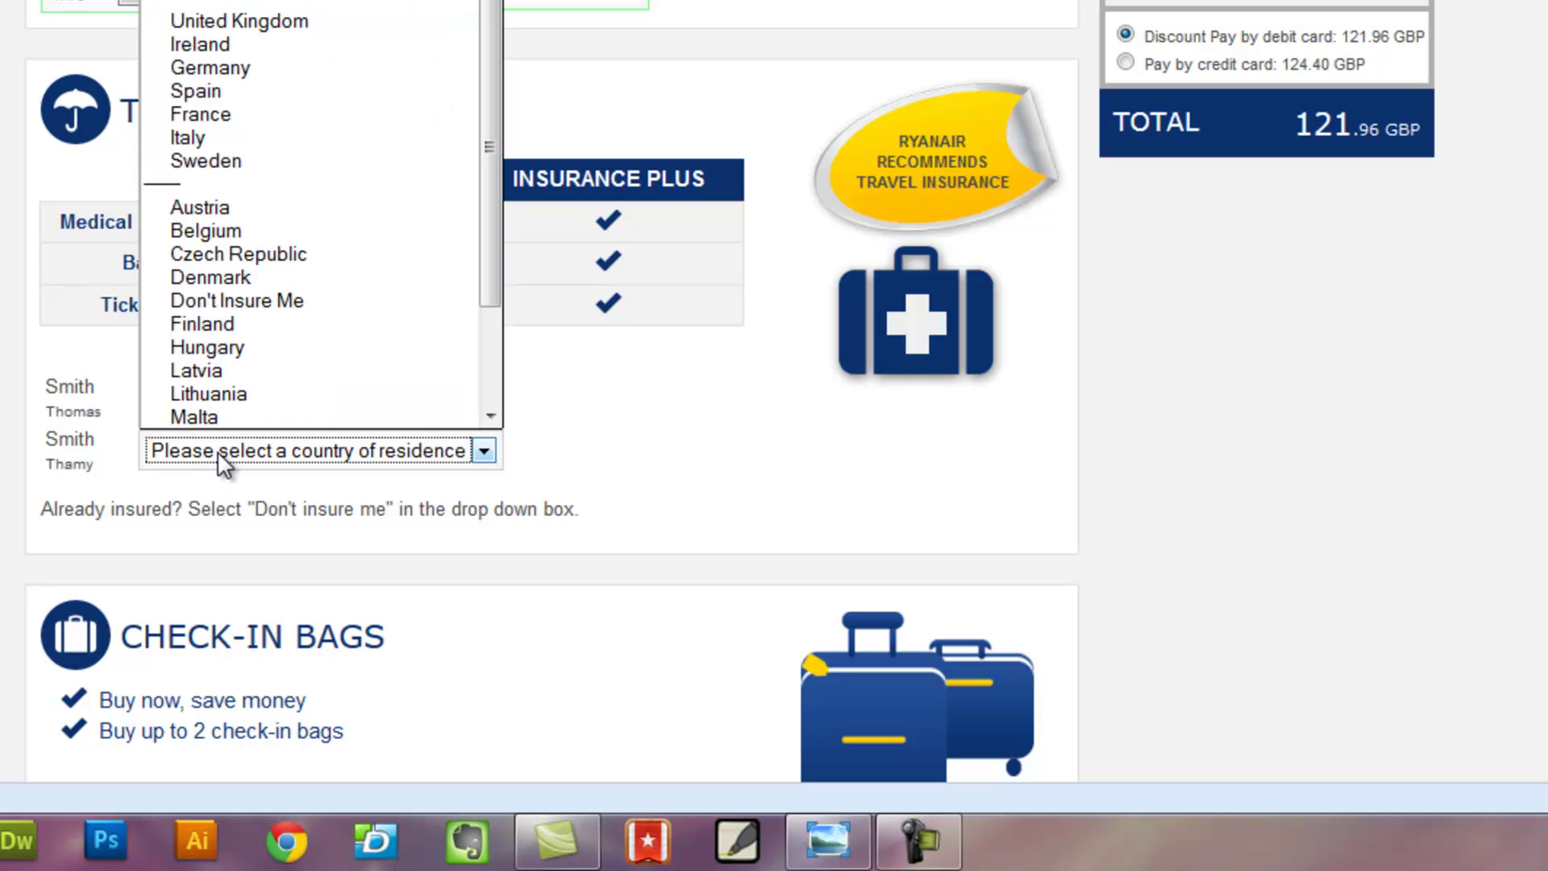
left_click(234, 302)
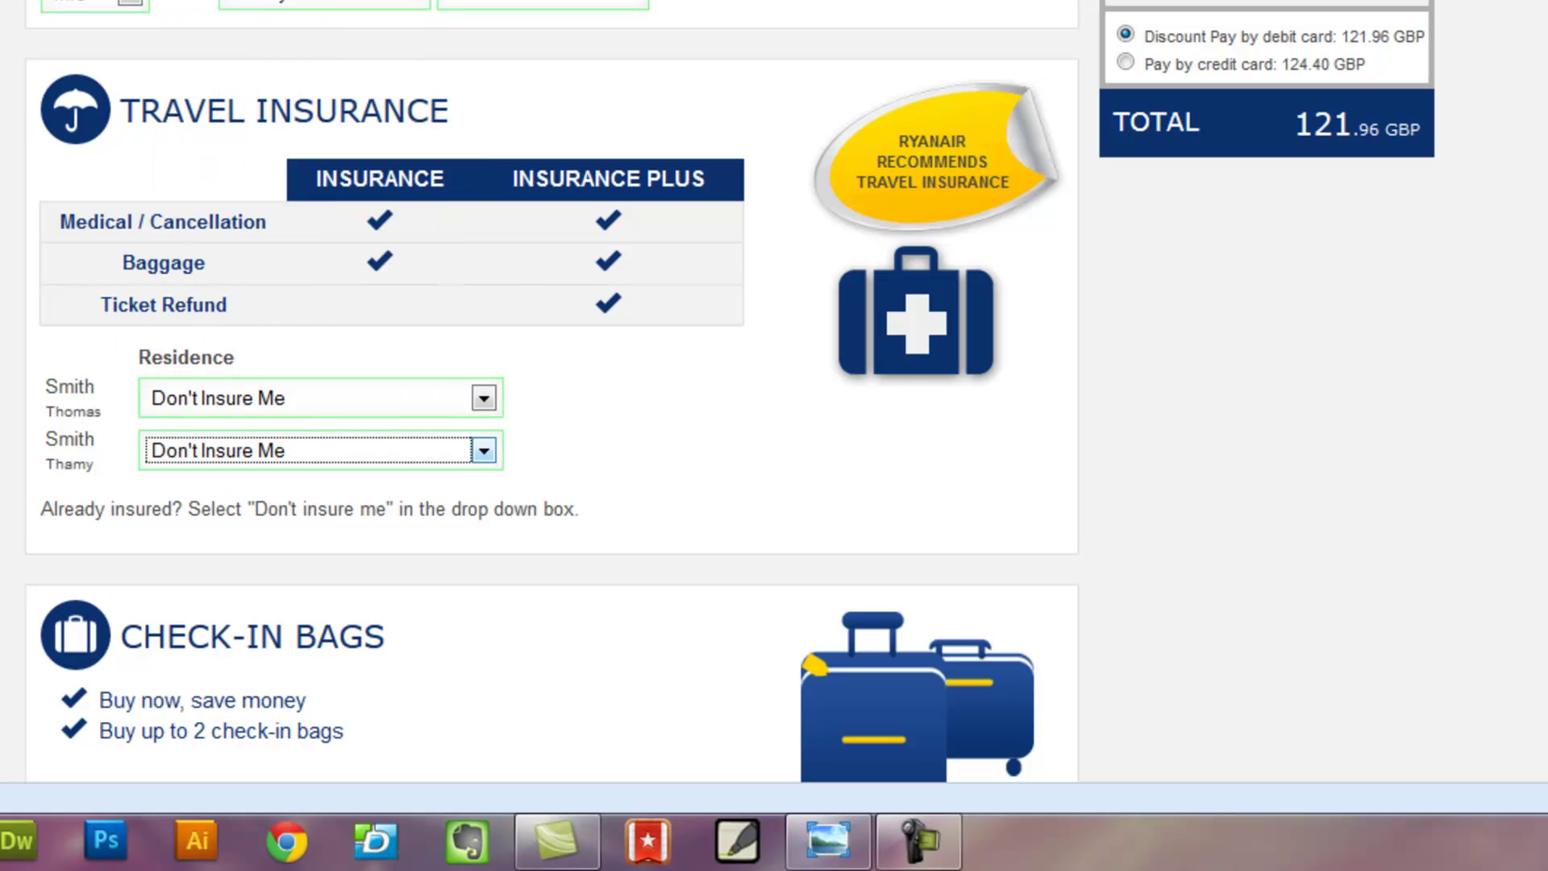
Add a 20 kg check-in bag for passenger 1 on both the outbound and return flights.
scroll(269, 420, "down", 6)
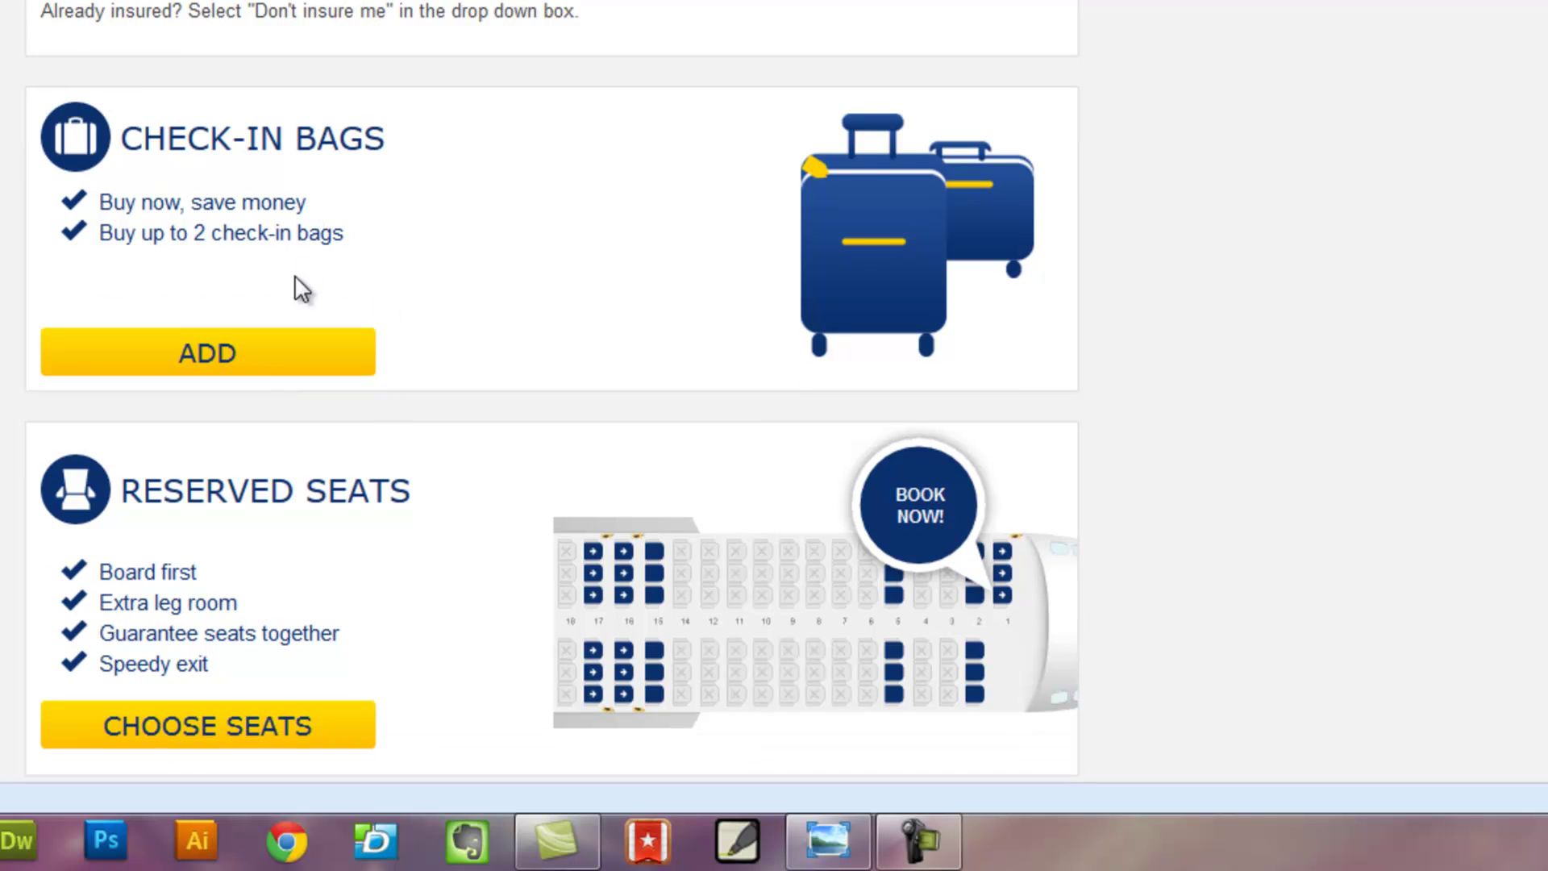
left_click(356, 355)
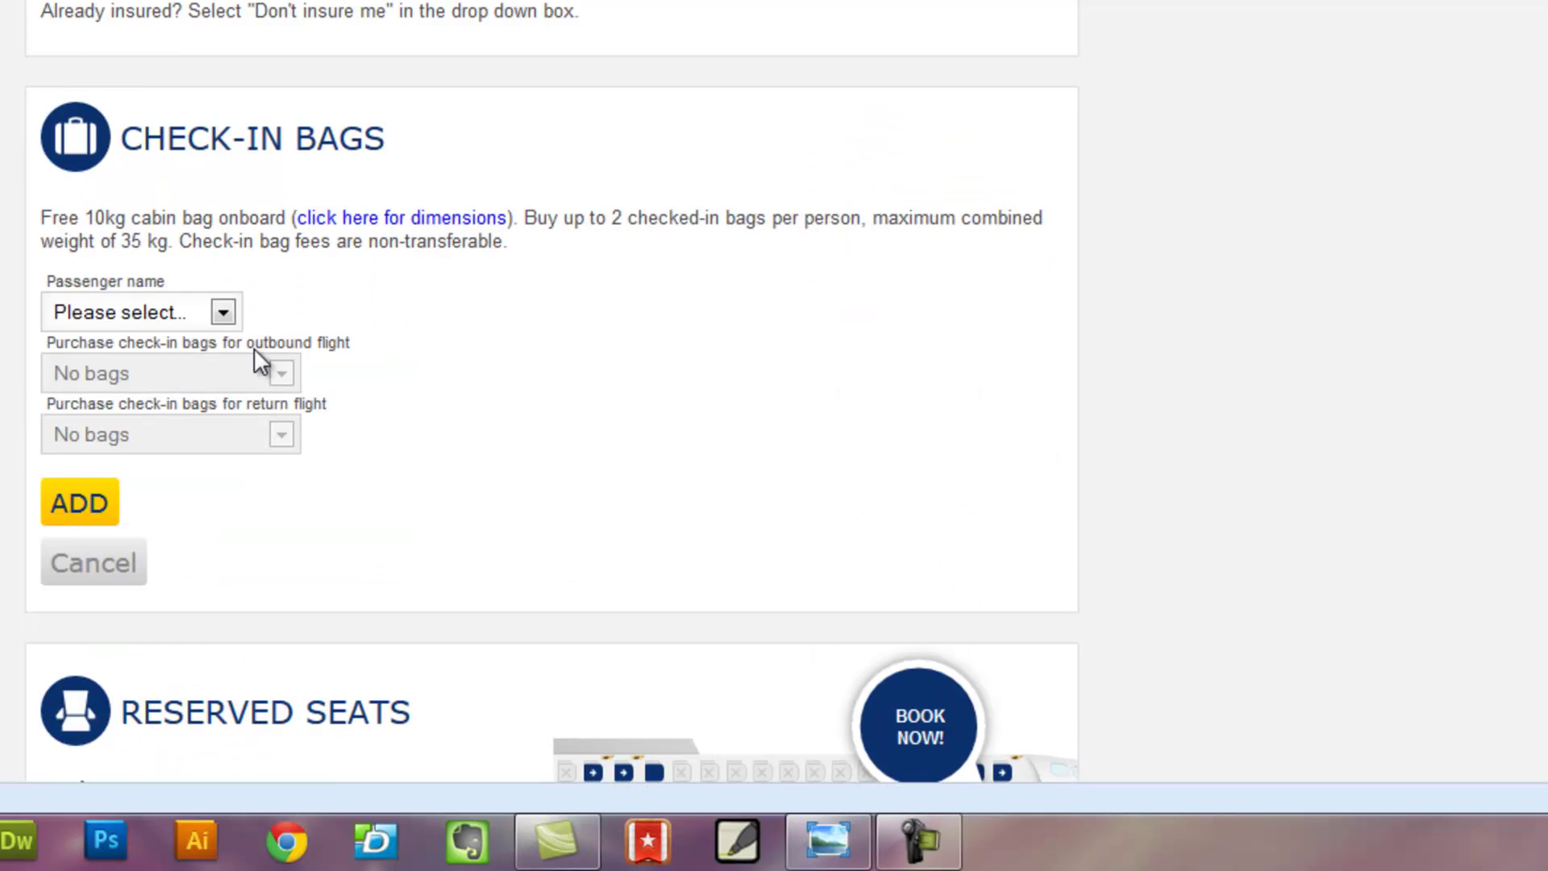
left_click(193, 310)
left_click(128, 367)
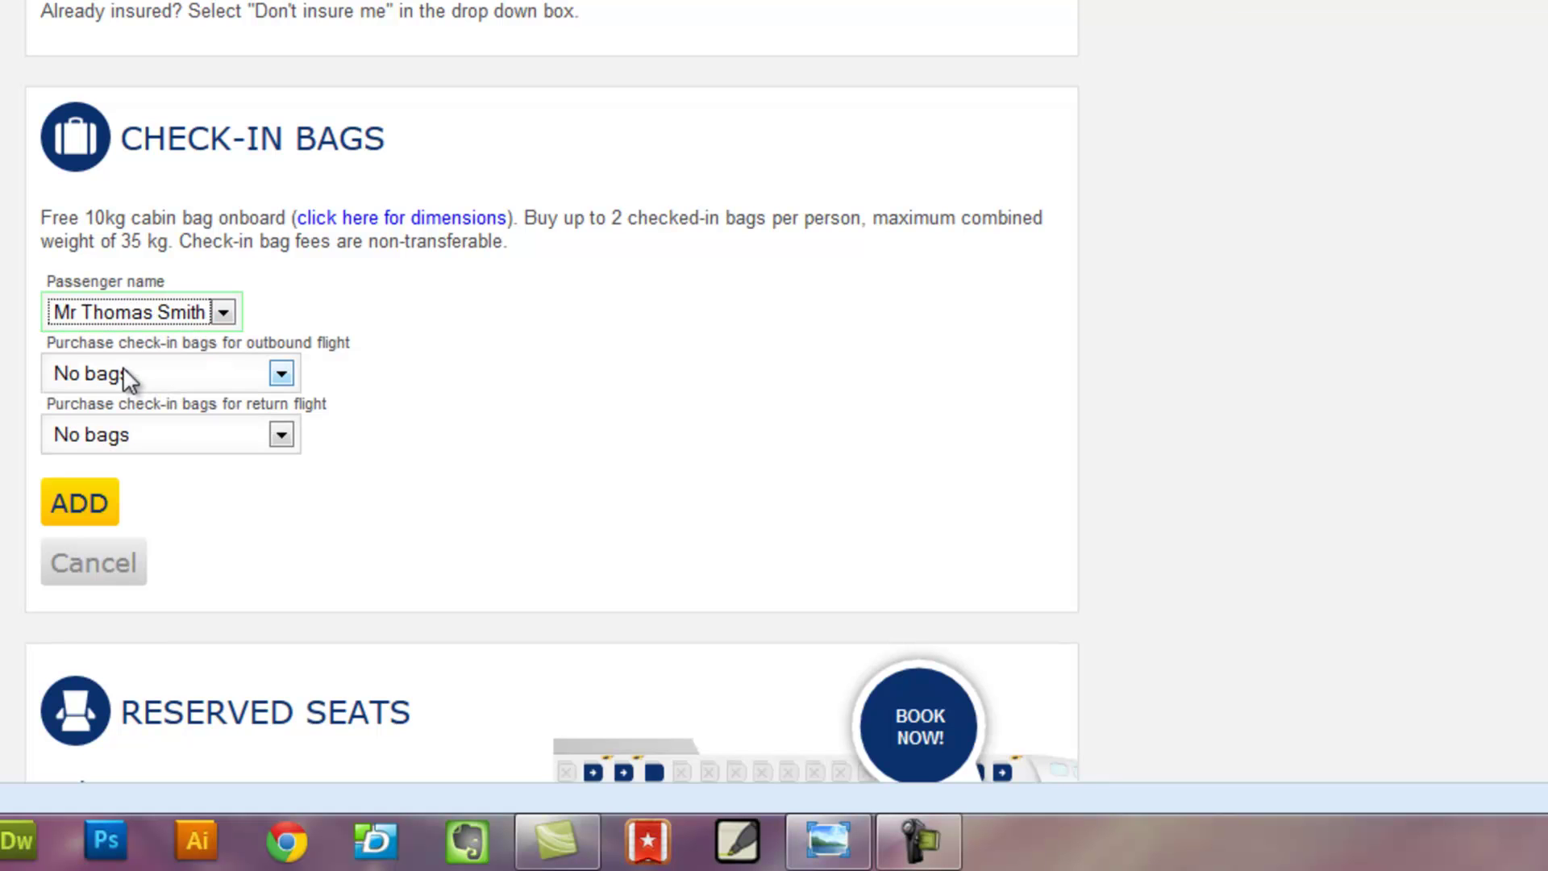
left_click(133, 373)
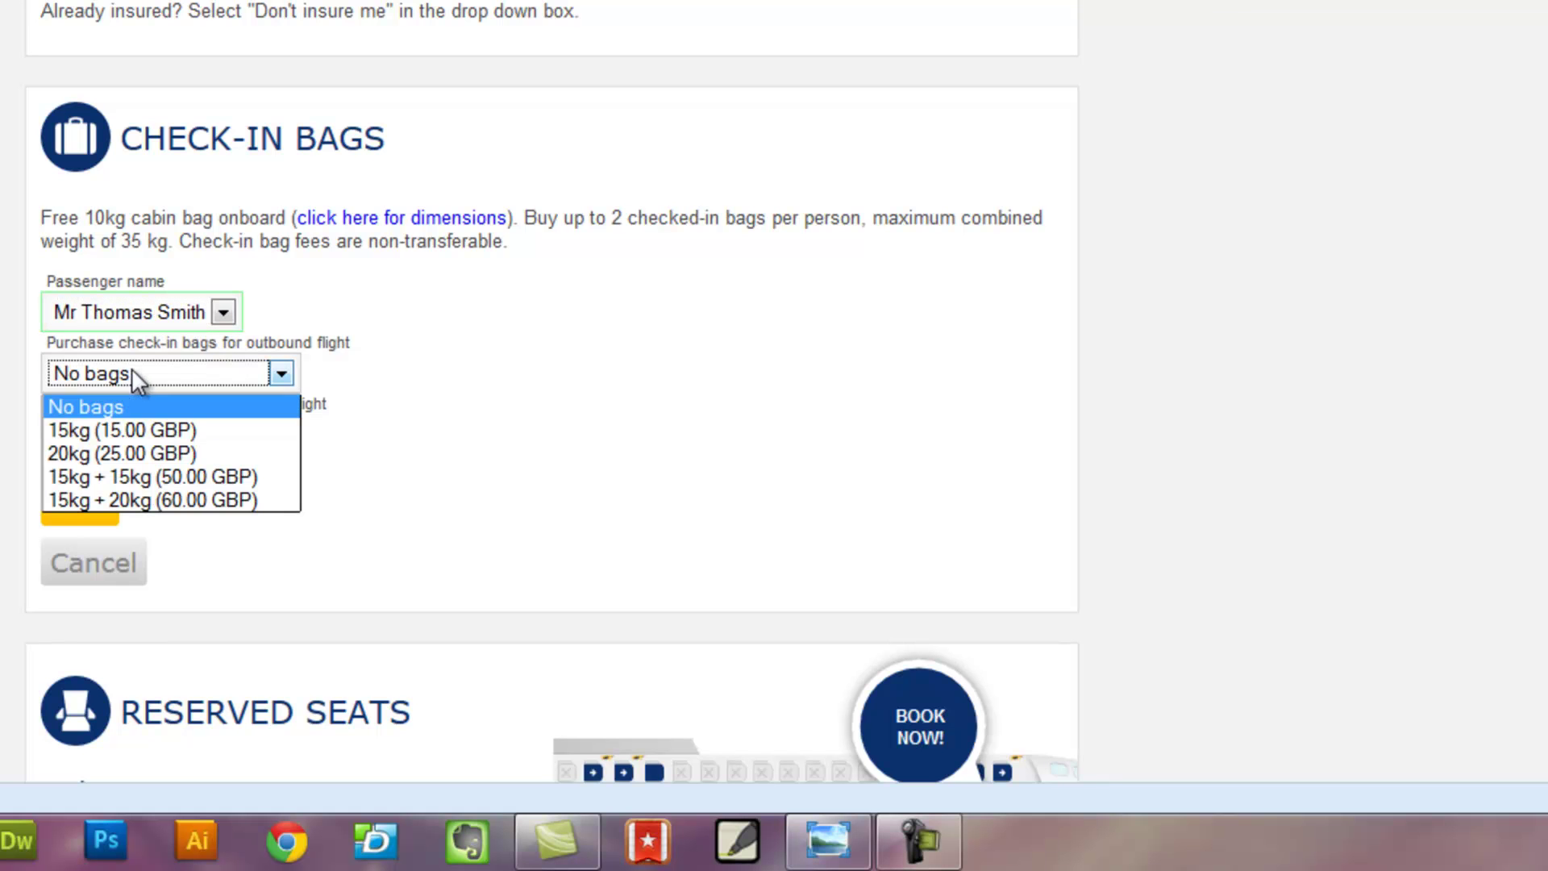
left_click(124, 454)
left_click(71, 498)
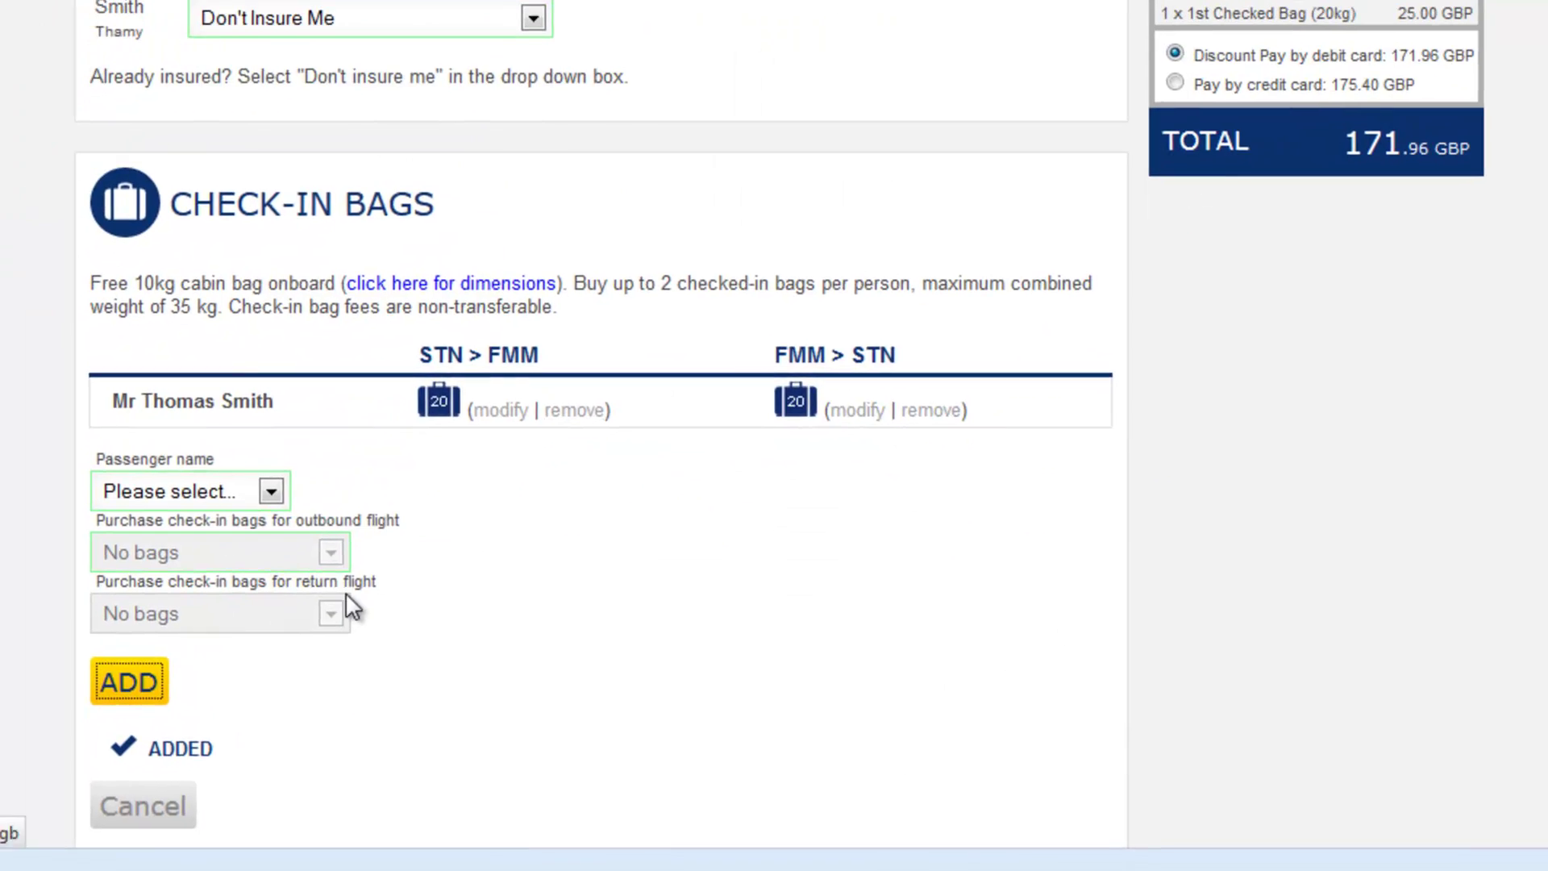
Cancel the check-in bag purchase for passenger 1.
scroll(347, 605, "down", 4)
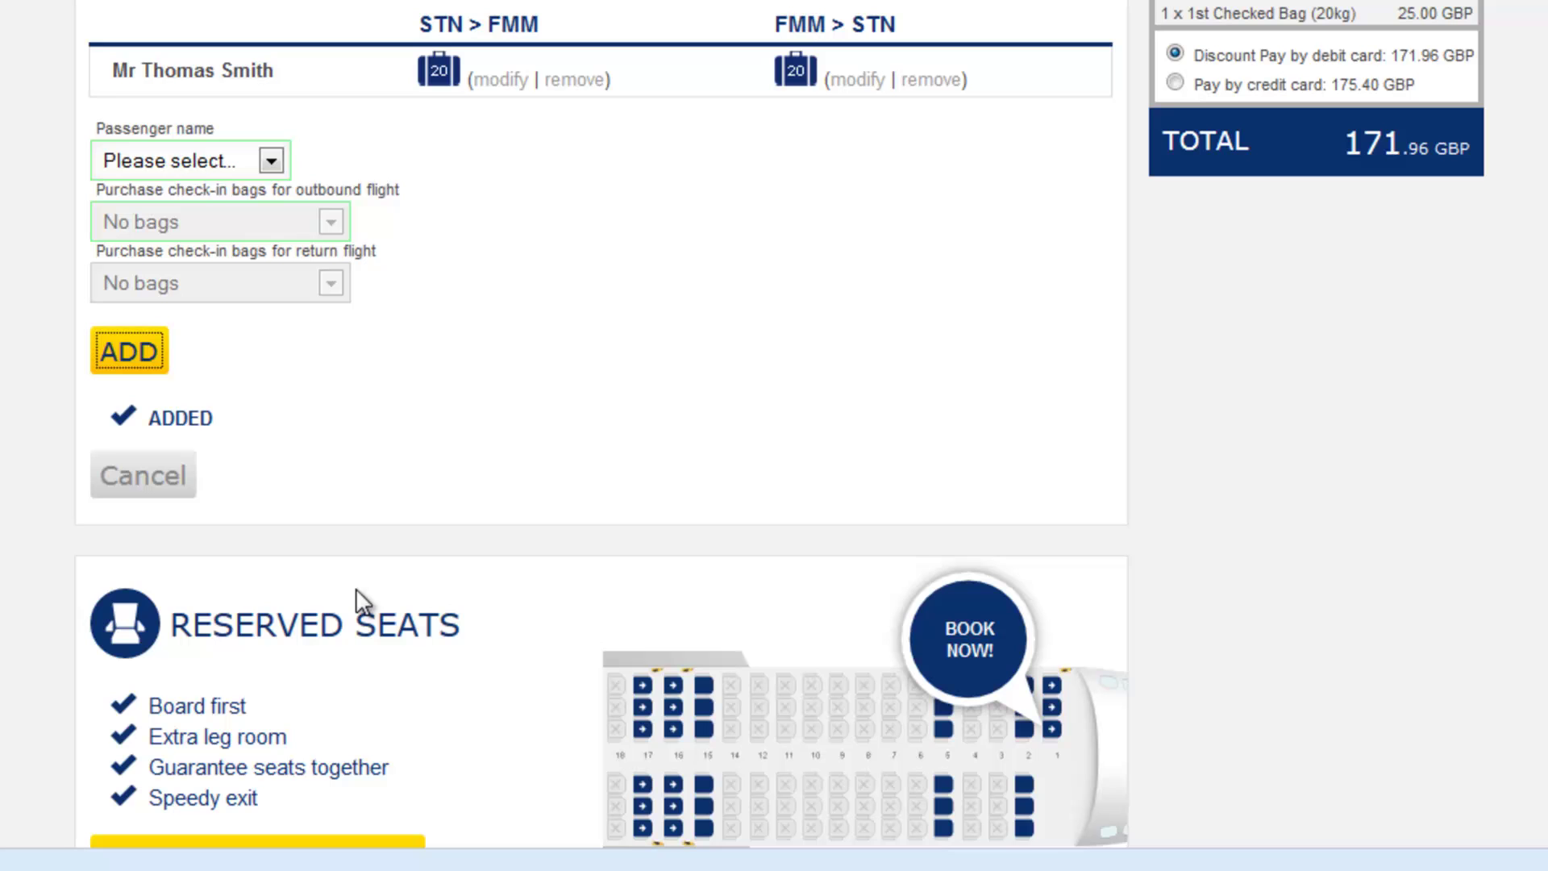
left_click(142, 471)
Skip reserved seats, SMS details, parking, airport transfer, sport equipment and special assistance, and proceed to car hire.
scroll(129, 476, "down", 1)
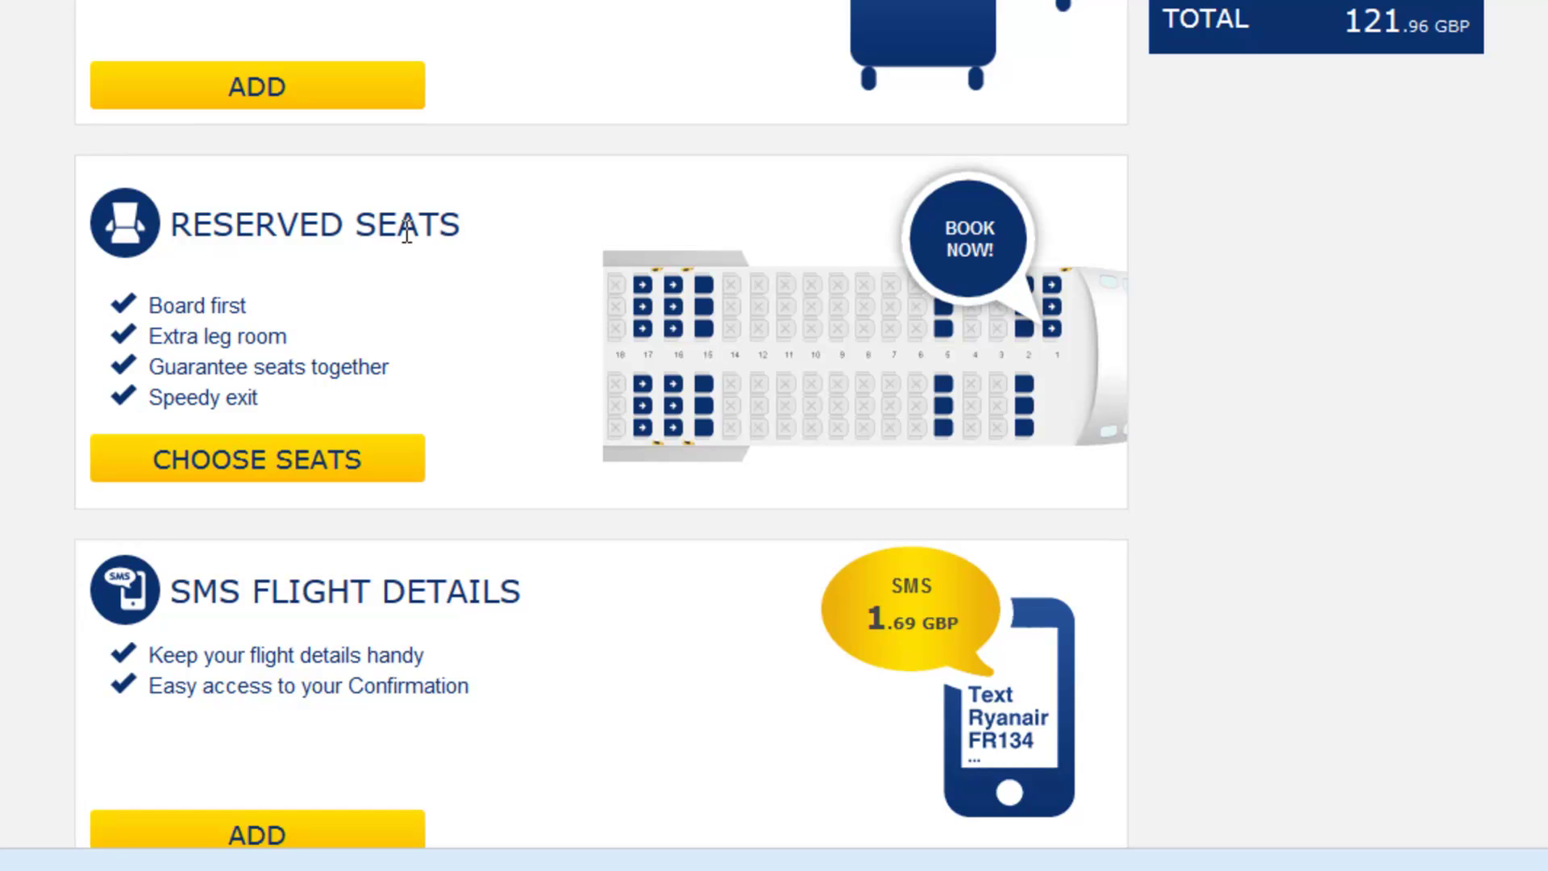
scroll(408, 232, "down", 6)
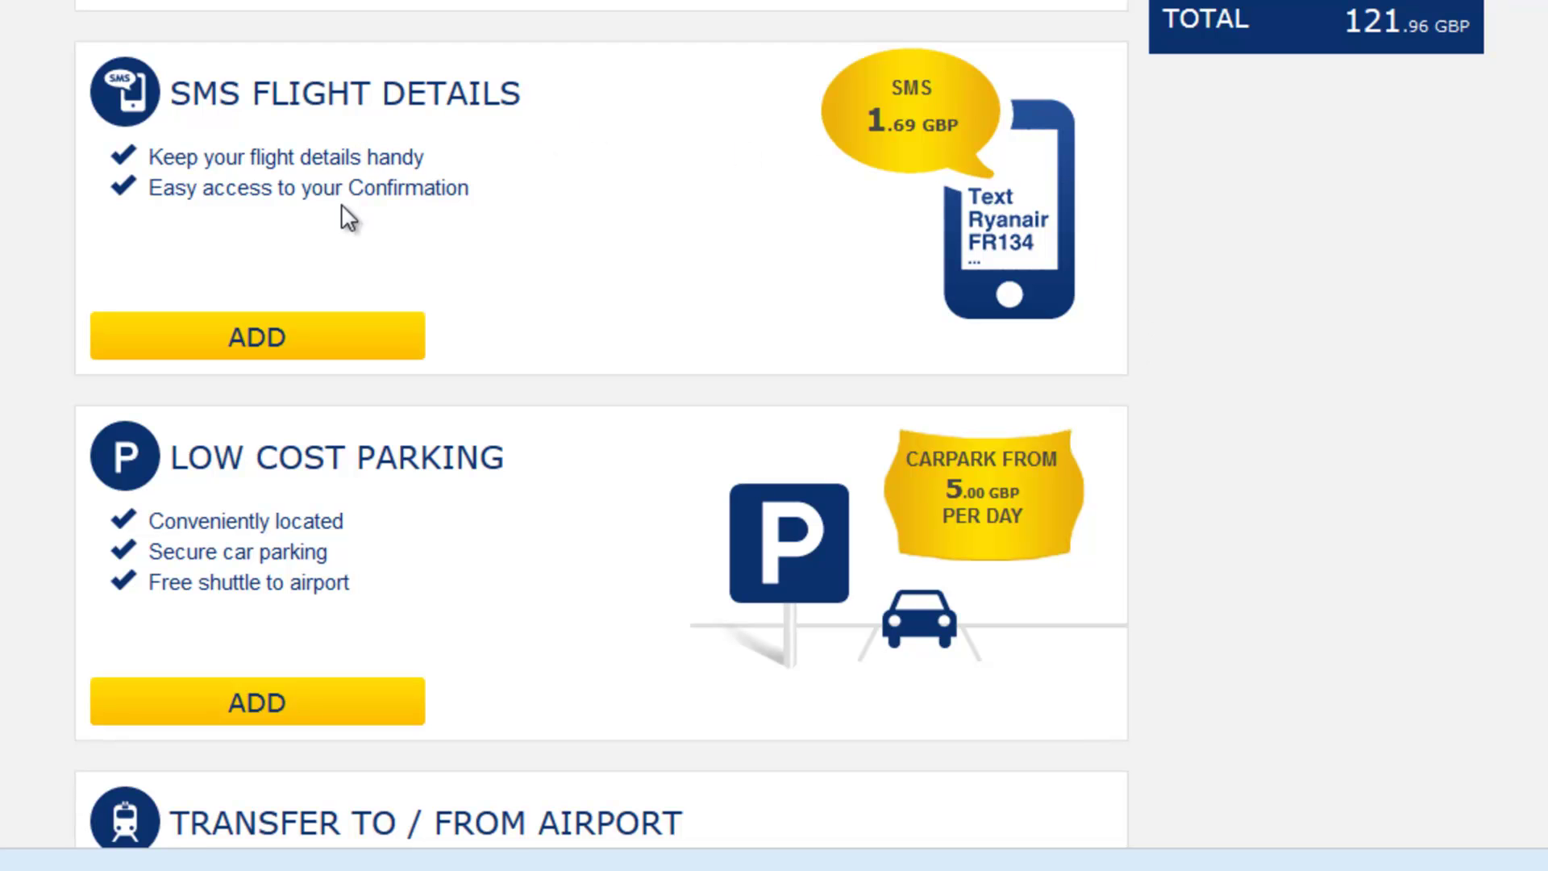
scroll(3, 362, "down", 8)
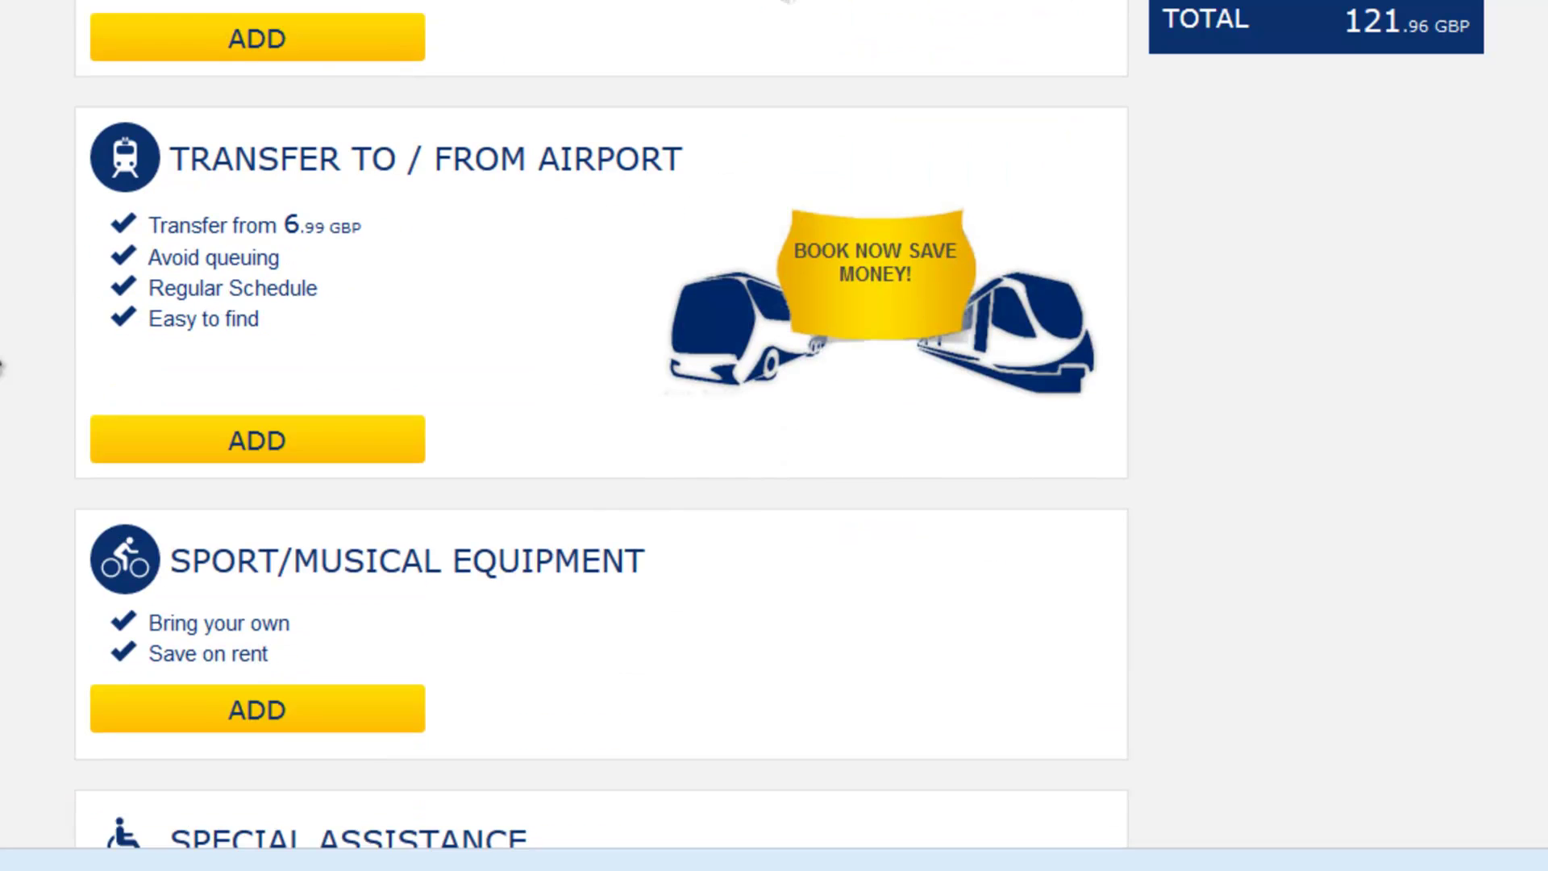
scroll(3, 363, "down", 2)
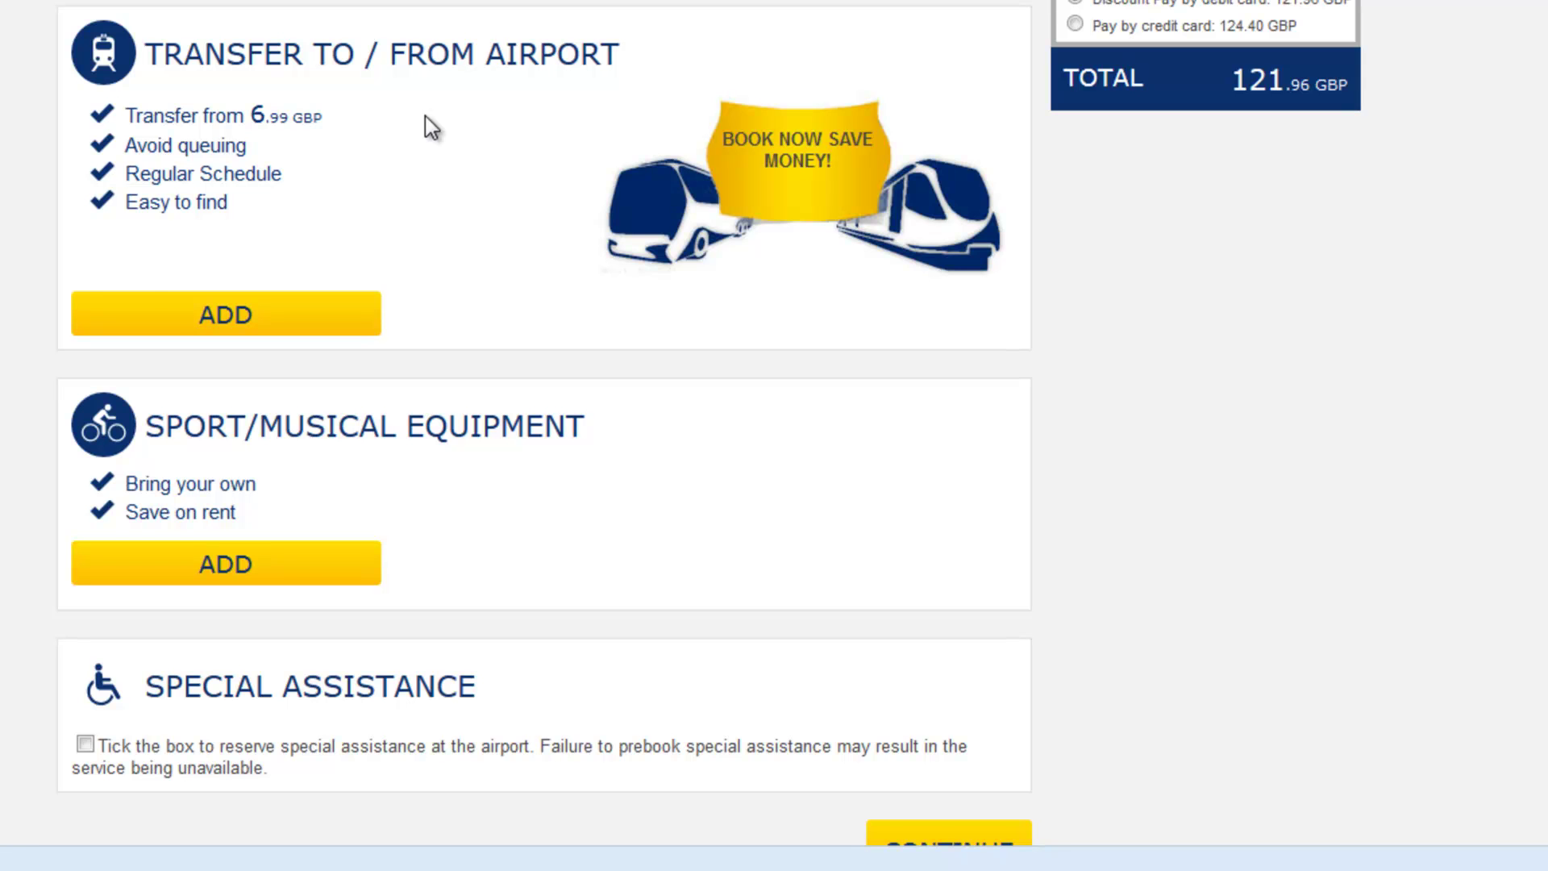
scroll(425, 116, "down", 3)
left_click(973, 637)
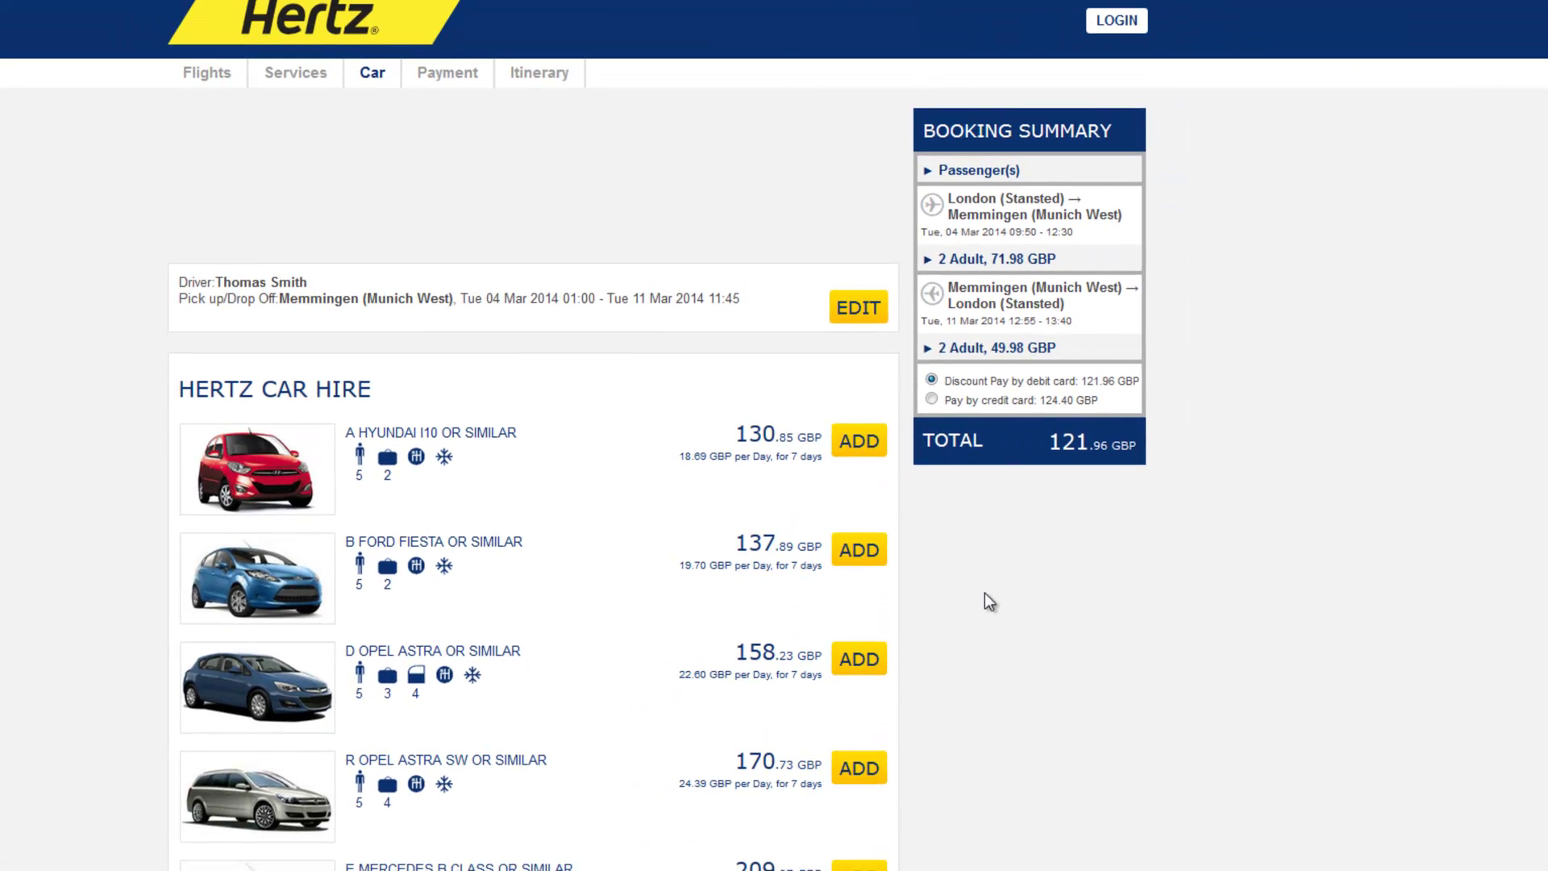
Skip the Hertz car hire offers and proceed to payment without registering for MyRyanair.
scroll(985, 593, "down", 5)
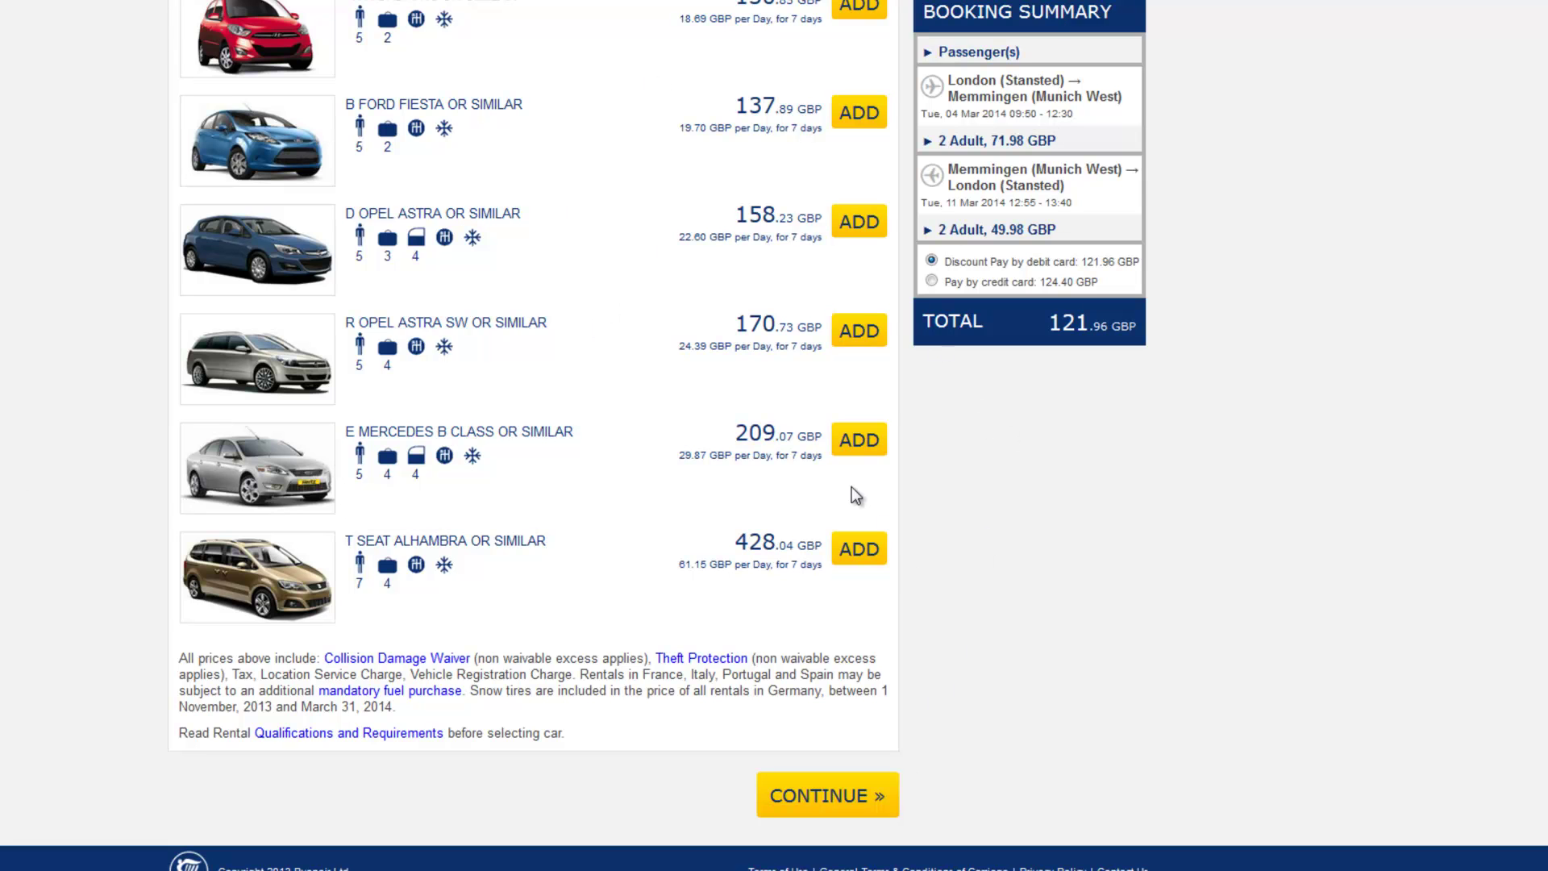
left_click(785, 800)
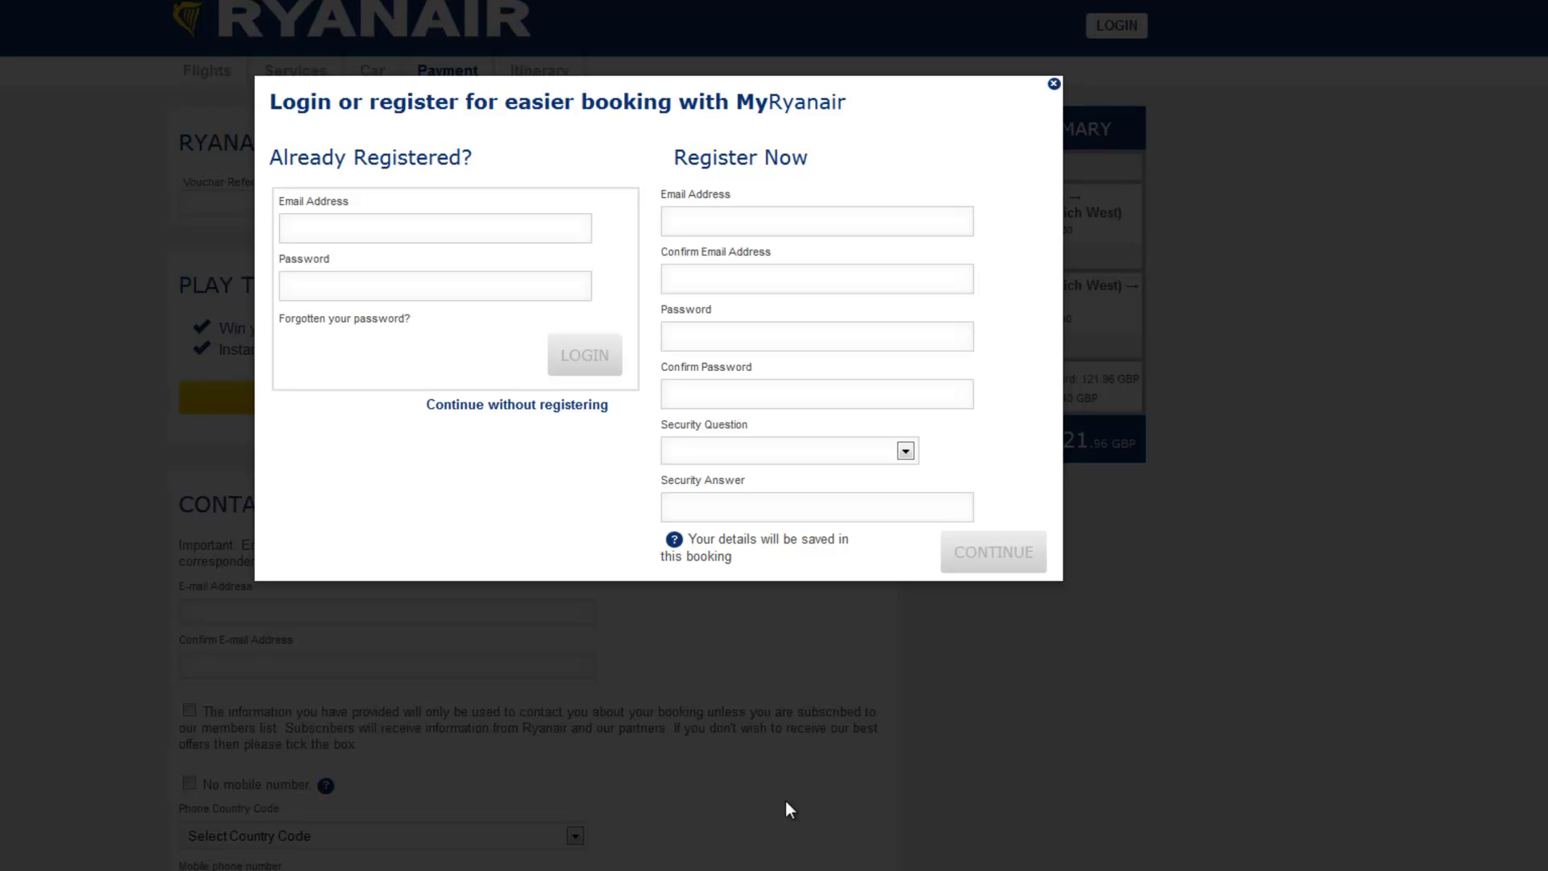
left_click(508, 407)
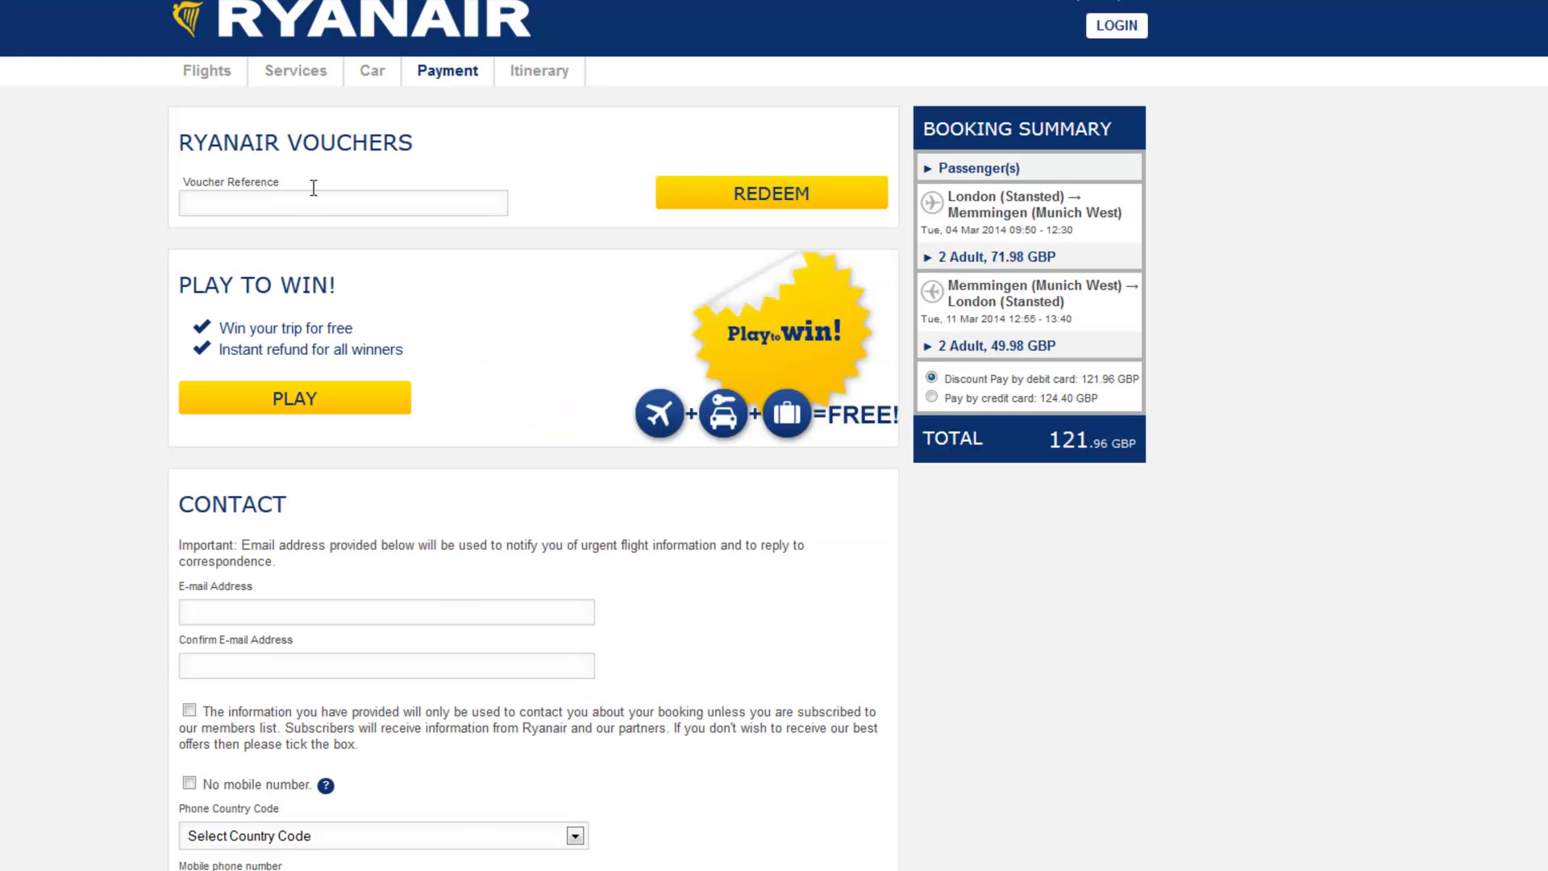
Review the contact, card payment and cardholder address sections, and accept Ryanair's terms and conditions.
scroll(62, 421, "down", 3)
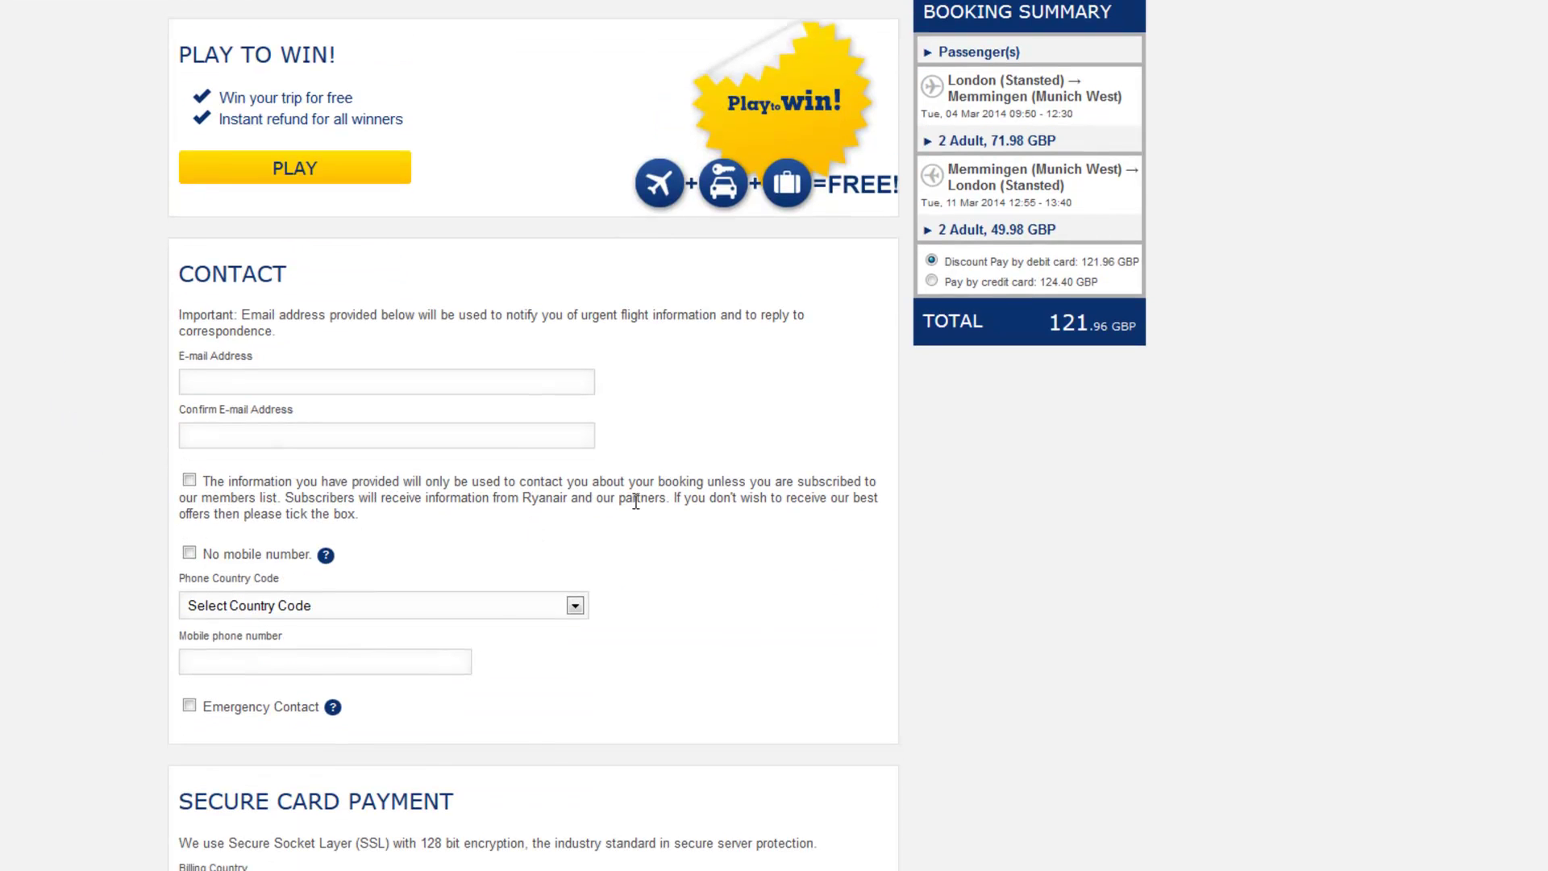
scroll(684, 456, "down", 3)
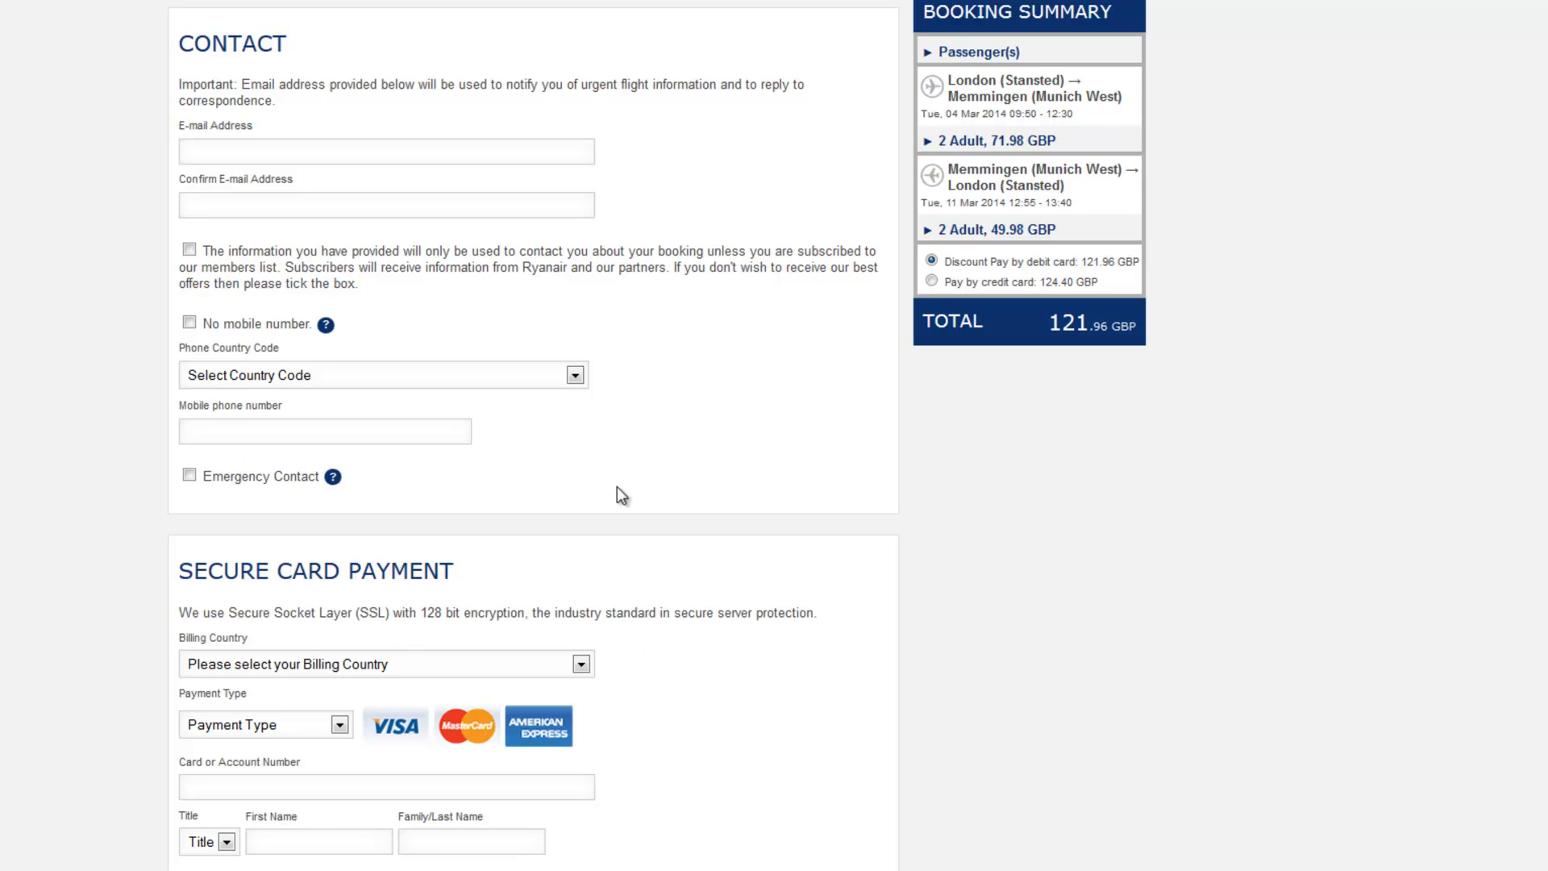
scroll(616, 491, "down", 1)
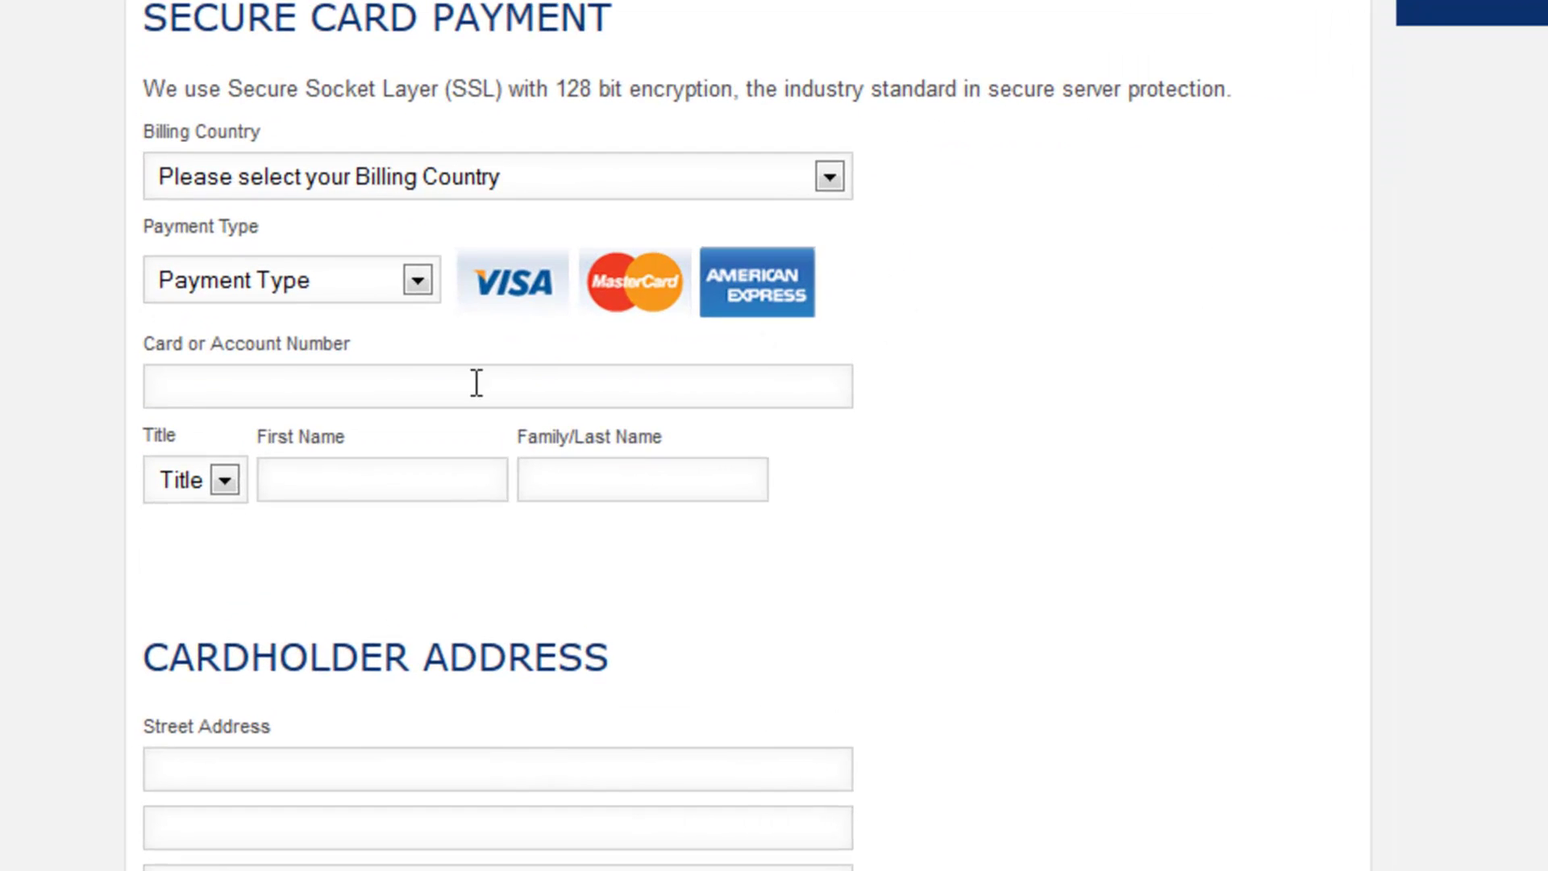
left_click(334, 295)
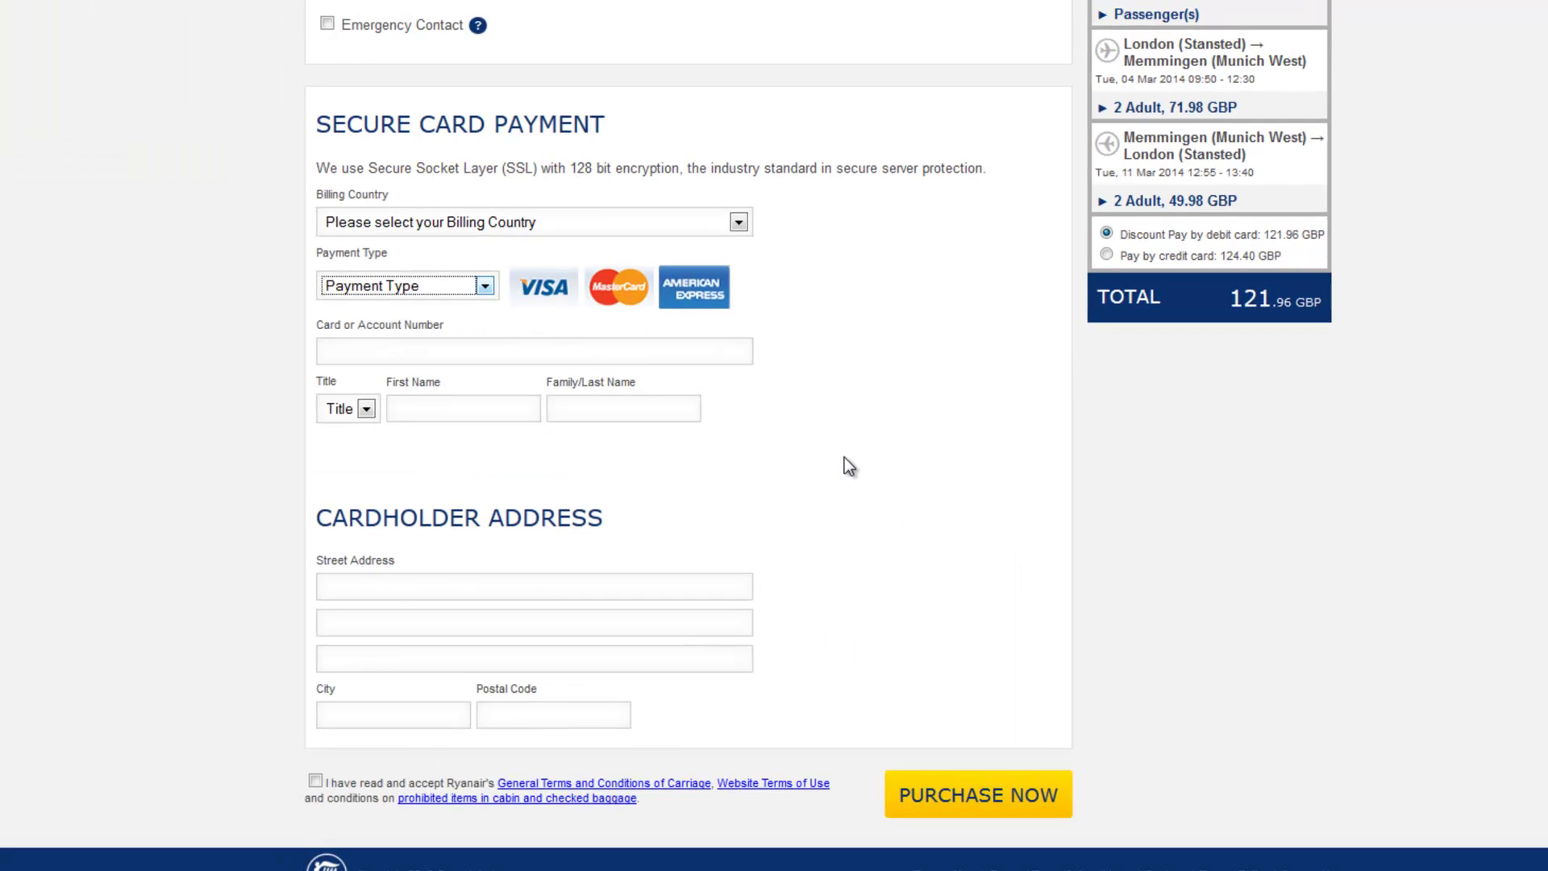
scroll(844, 466, "up", 7)
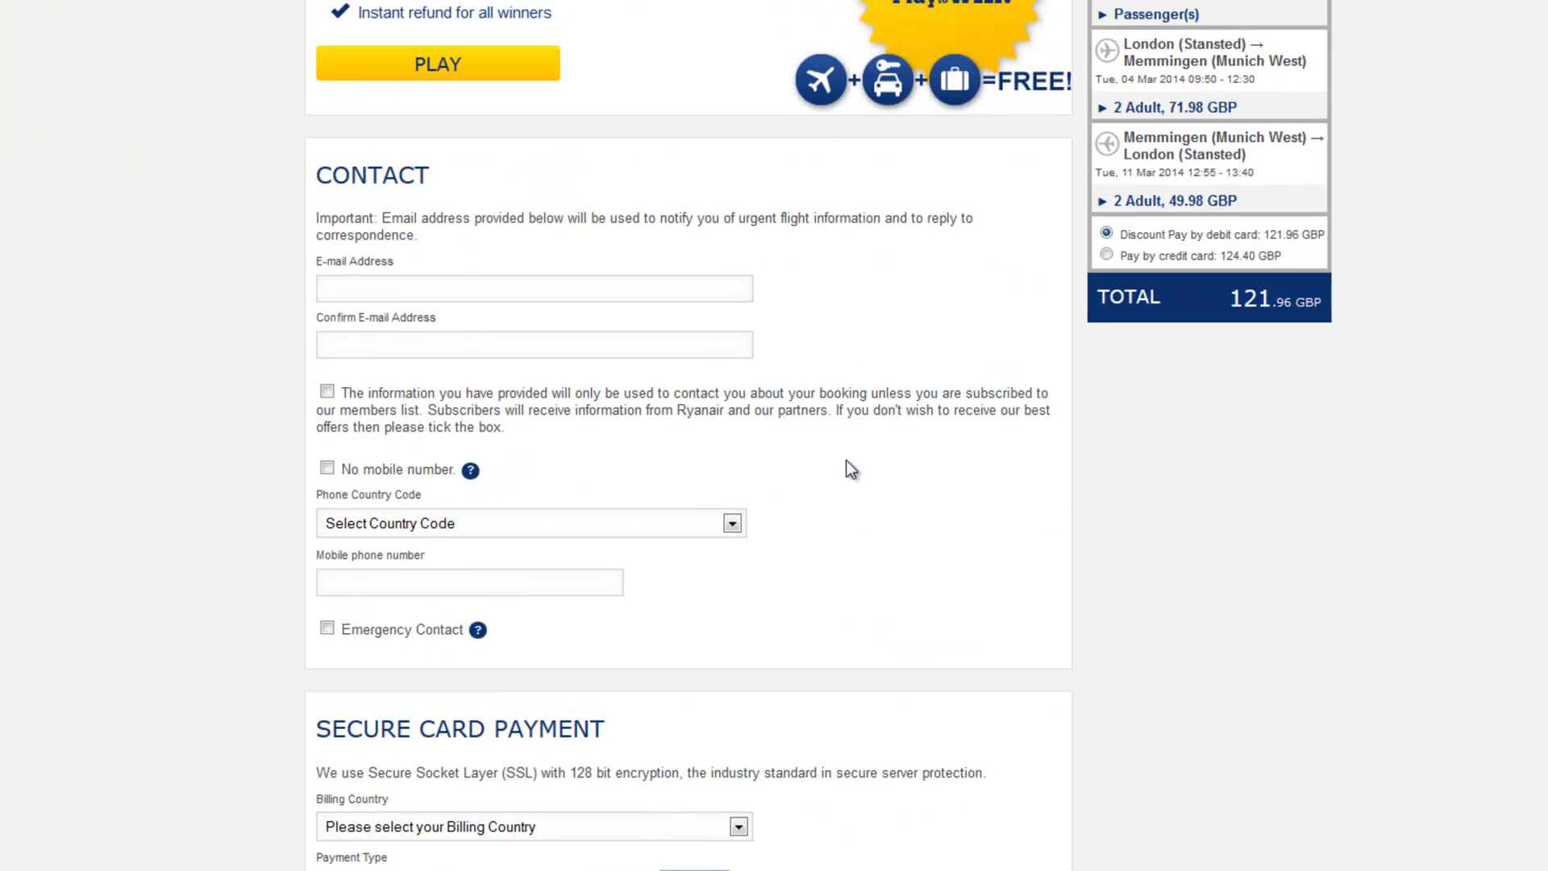
scroll(848, 466, "down", 7)
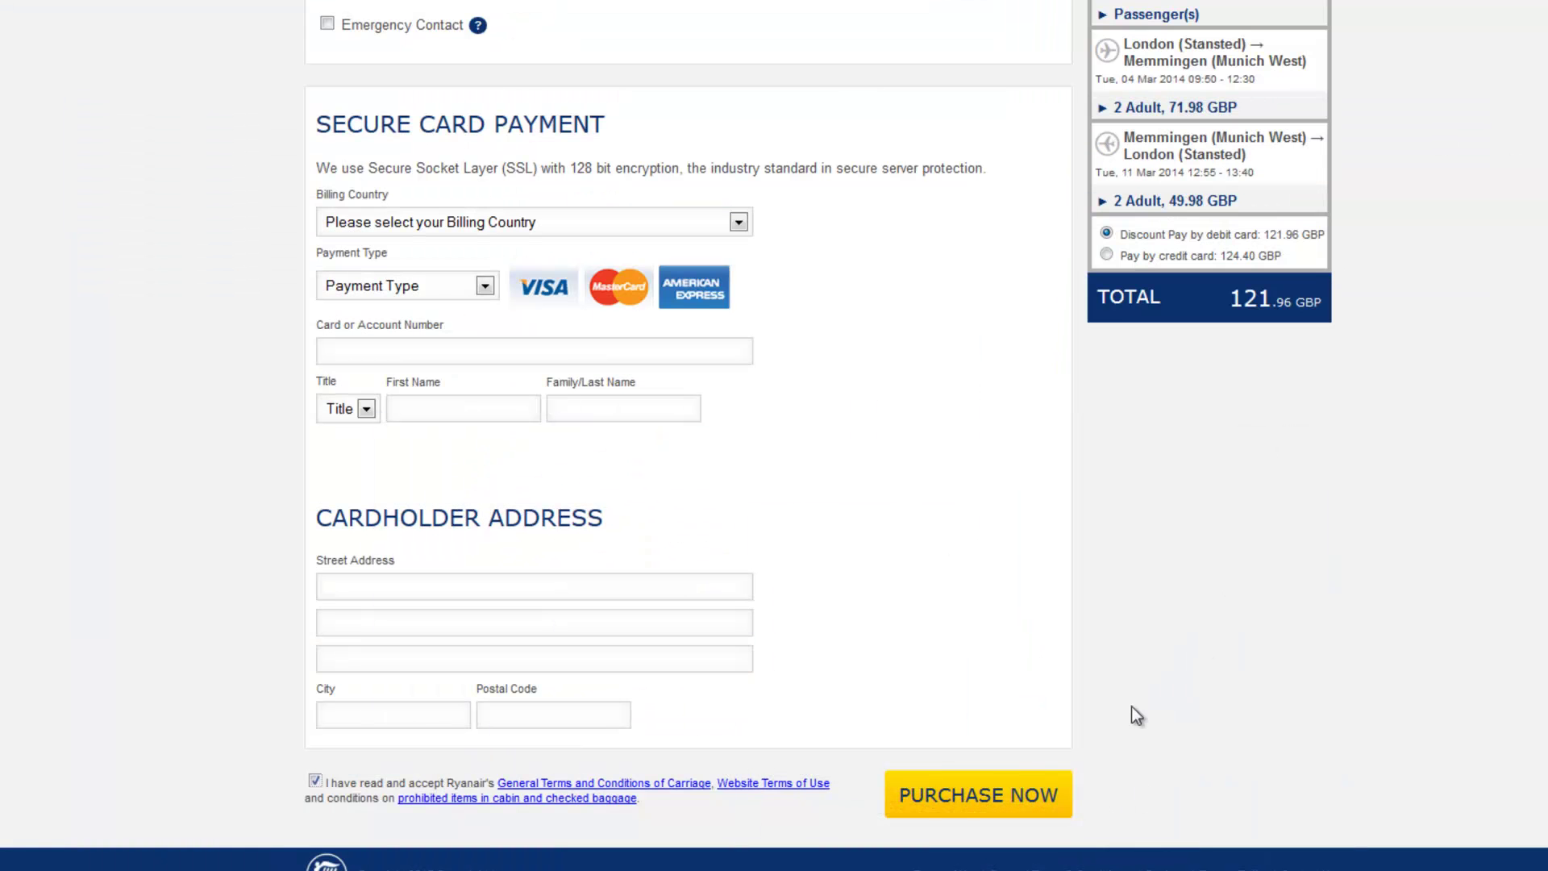
scroll(1314, 529, "up", 11)
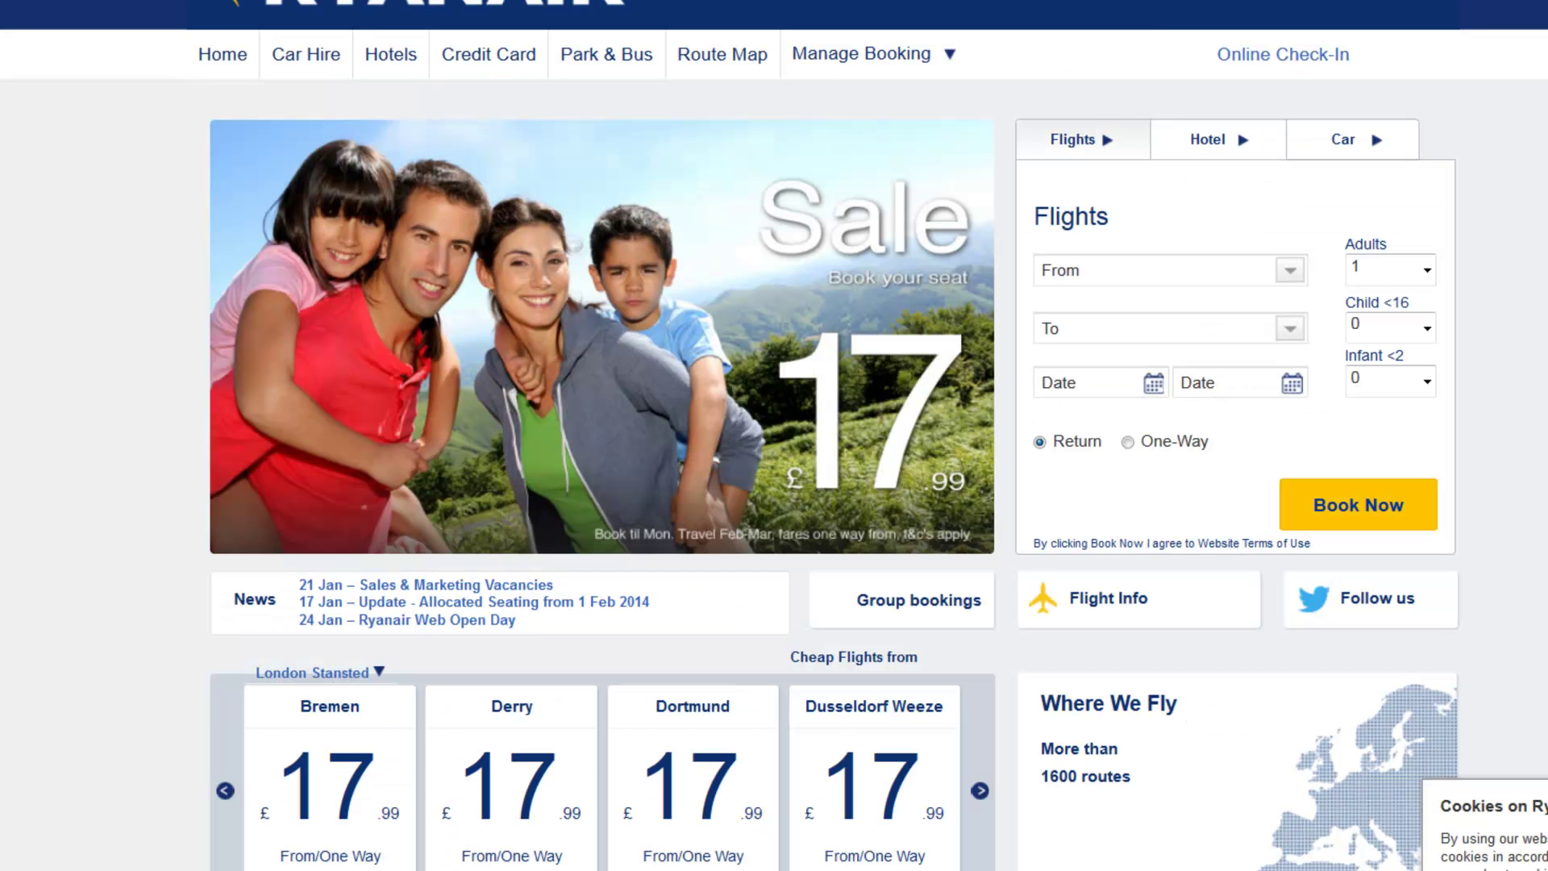
Open online check-in from the Ryanair home page.
left_click(1250, 66)
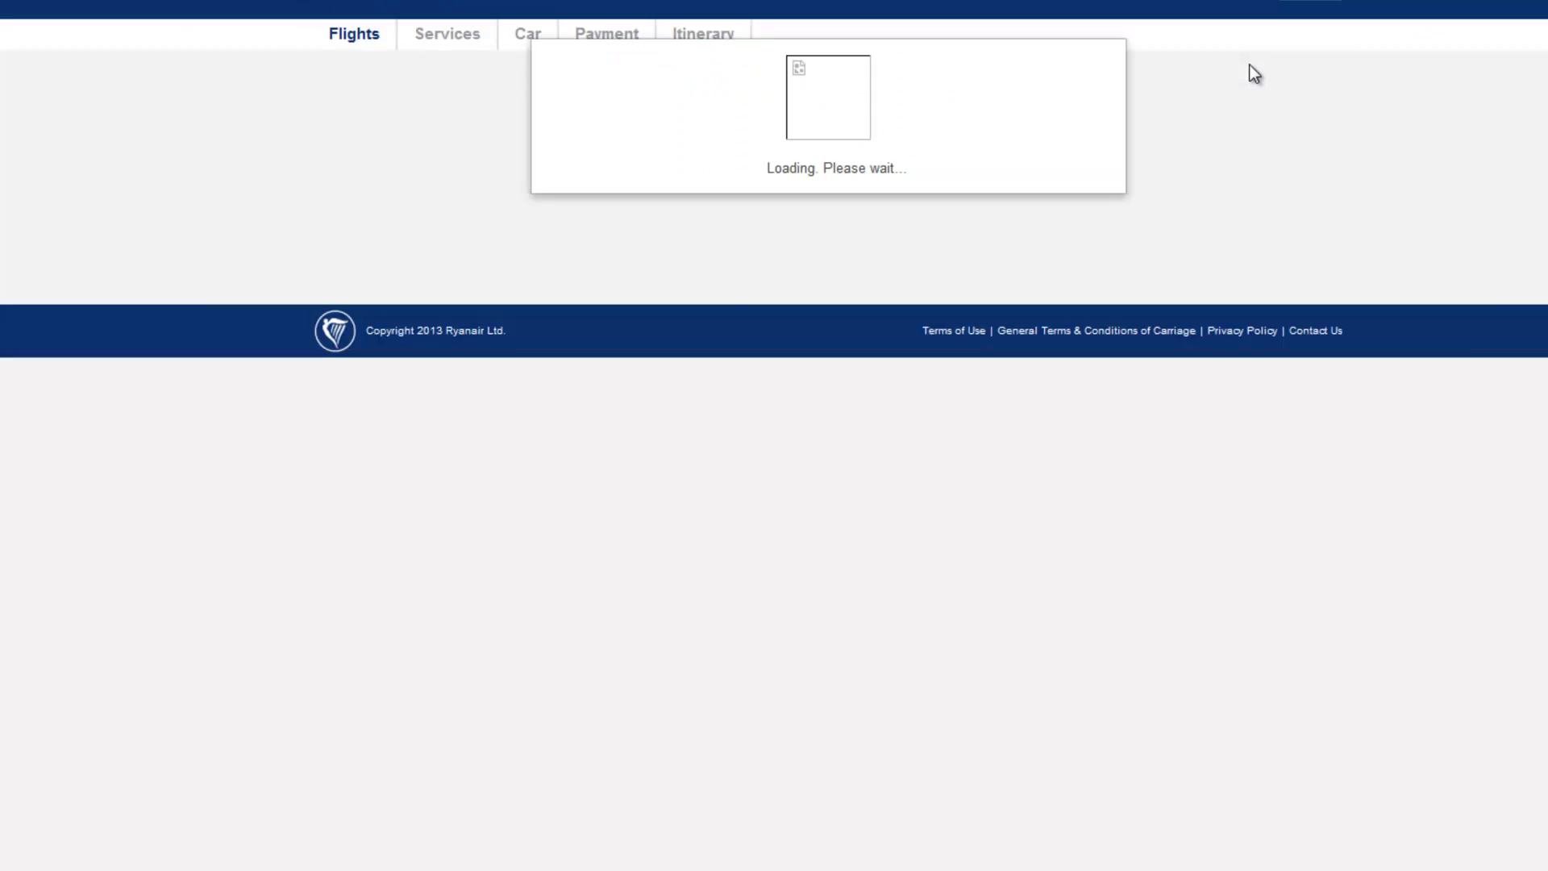